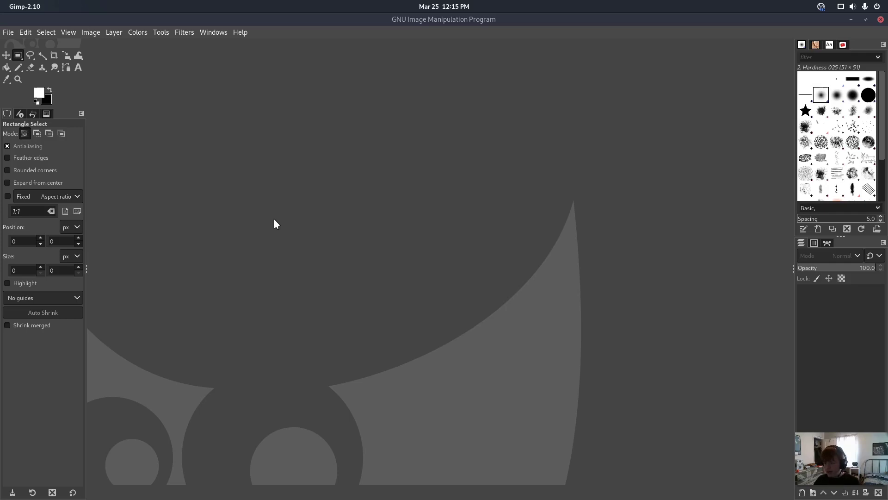
# Step: Make the Move tool the active tool instead of Rectangle Select
pyautogui.click(6, 55)
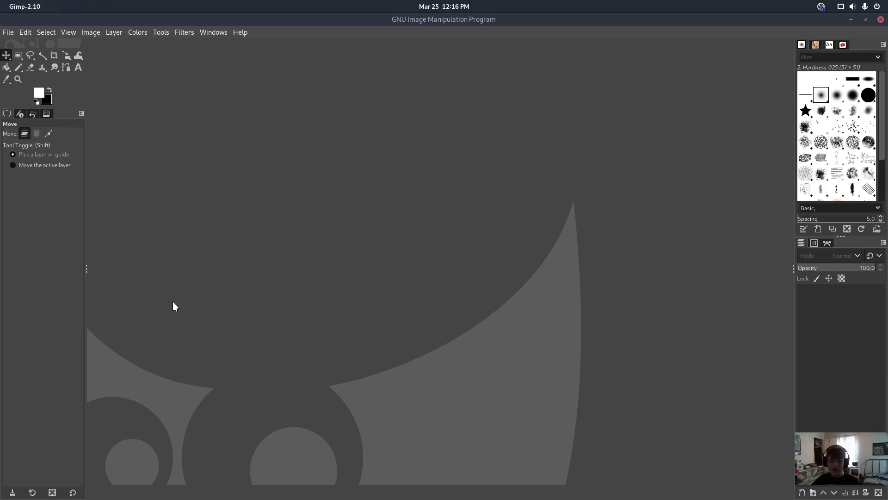
# Step: Open GIMP Preferences at the Icon Theme page
pyautogui.click(9, 32)
pyautogui.moveTo(29, 30)
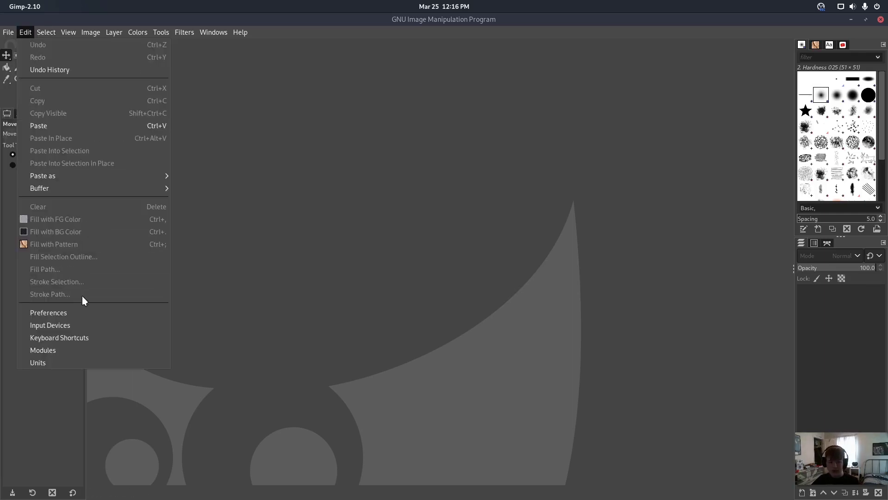
pyautogui.click(73, 314)
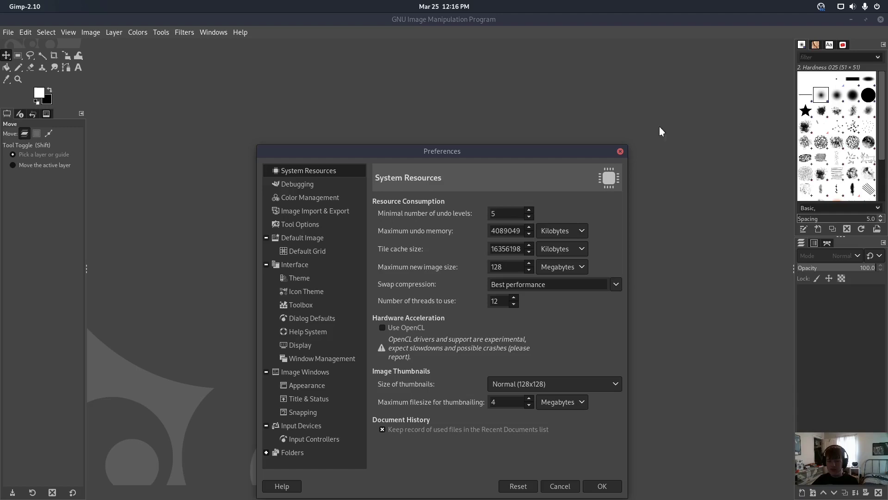
pyautogui.click(307, 291)
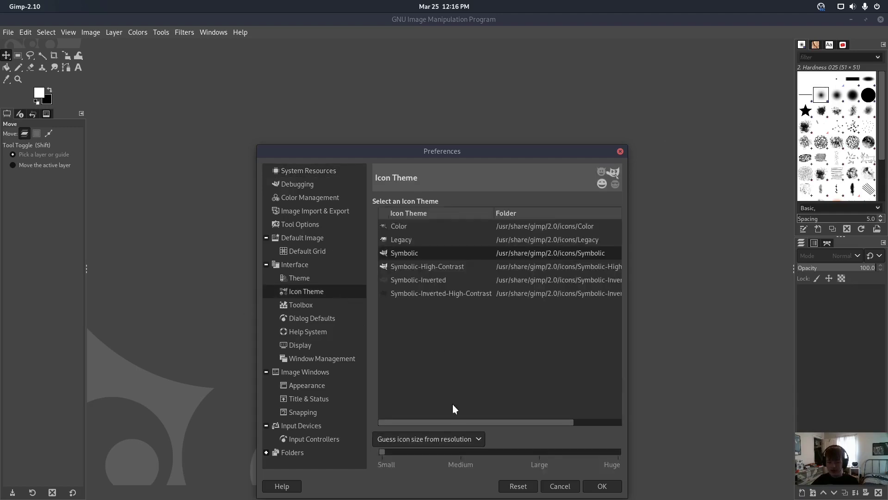
# Step: Choose Custom icon size and drag the size slider up to Medium
pyautogui.click(393, 444)
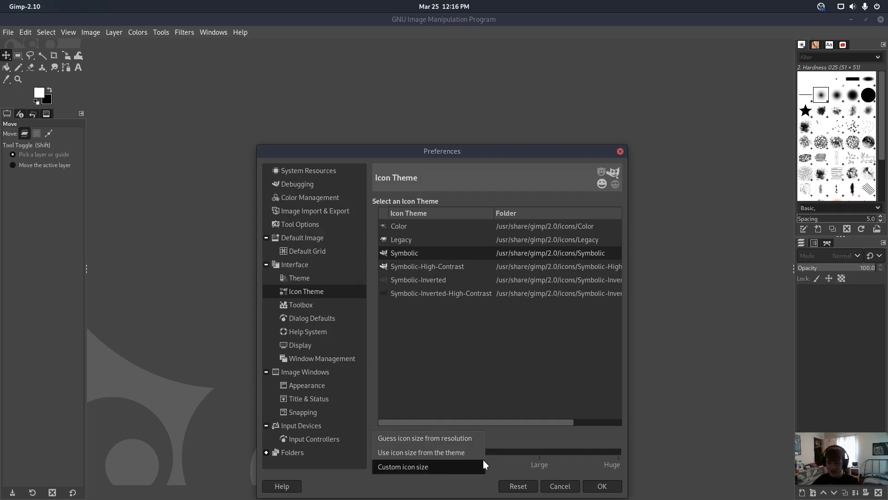
pyautogui.click(456, 454)
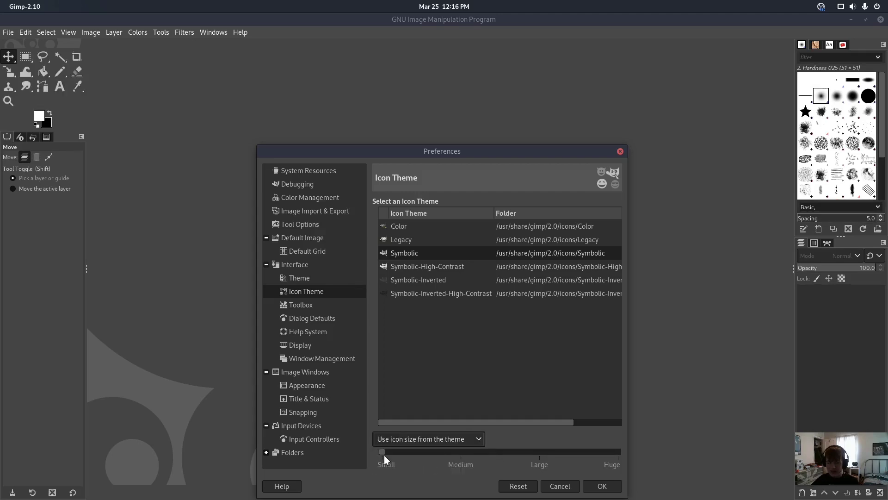
pyautogui.click(396, 445)
pyautogui.click(399, 452)
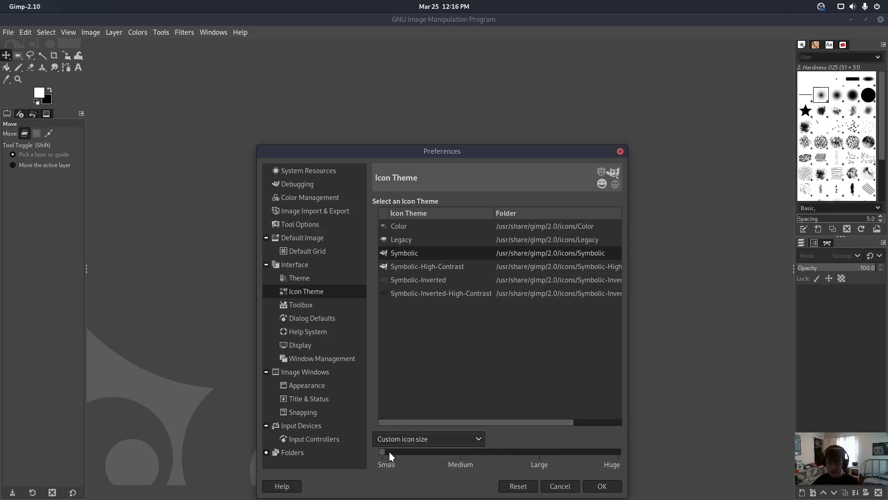
pyautogui.moveTo(385, 451); pyautogui.dragTo(465, 456)
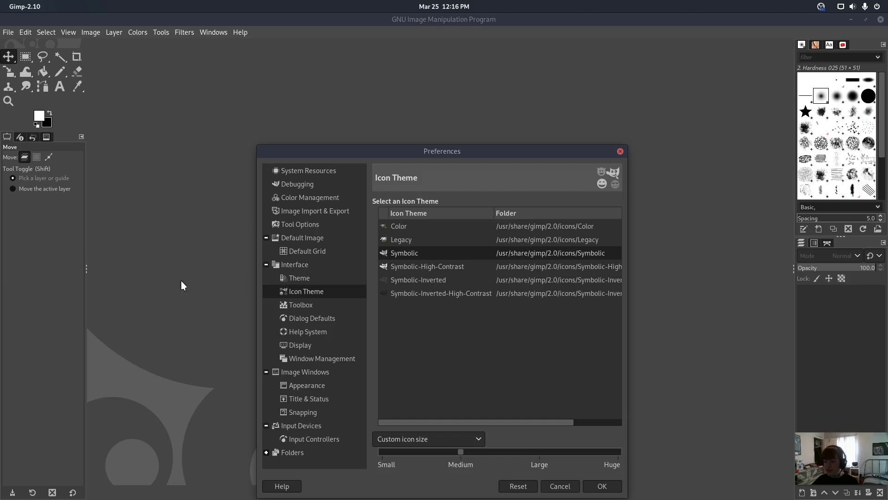
pyautogui.moveTo(460, 452)
pyautogui.mouseDown()
pyautogui.moveTo(608, 452)
pyautogui.moveTo(498, 444)
pyautogui.moveTo(539, 451)
pyautogui.moveTo(457, 460)
pyautogui.mouseUp()
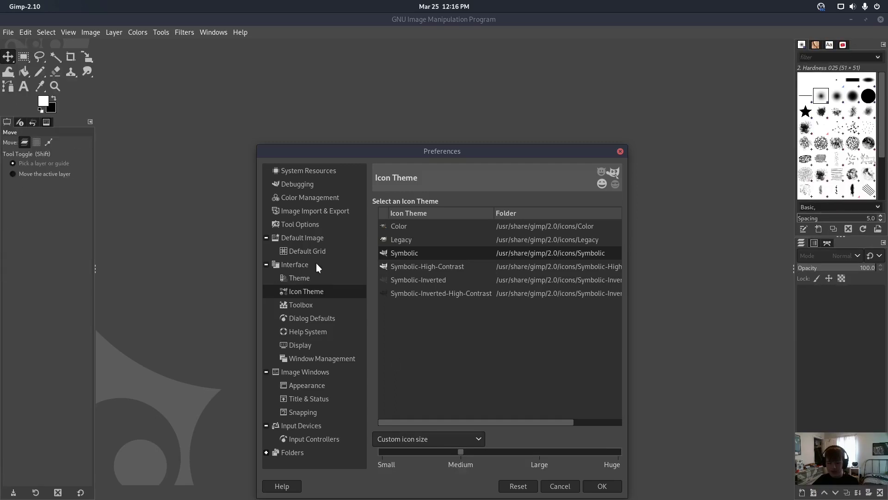
# Step: Preview the Gray, Light, System and Dark themes, then close Preferences with Dark applied
pyautogui.click(315, 278)
pyautogui.click(412, 240)
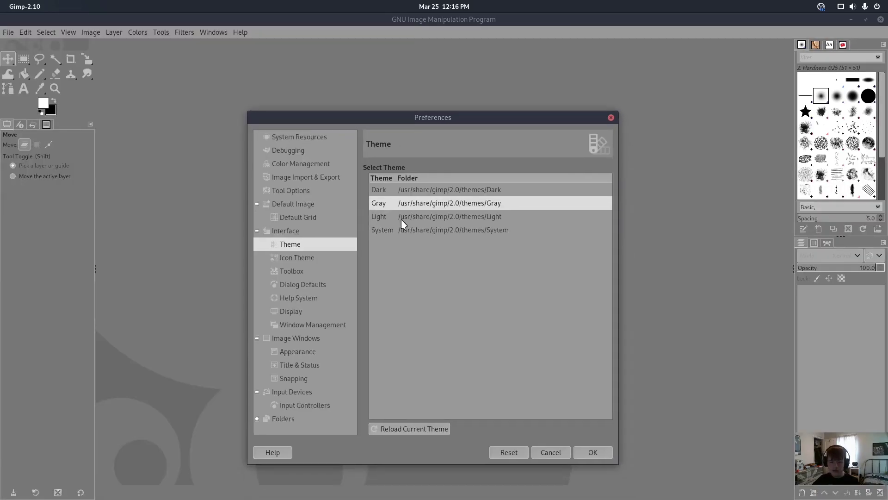
pyautogui.click(403, 221)
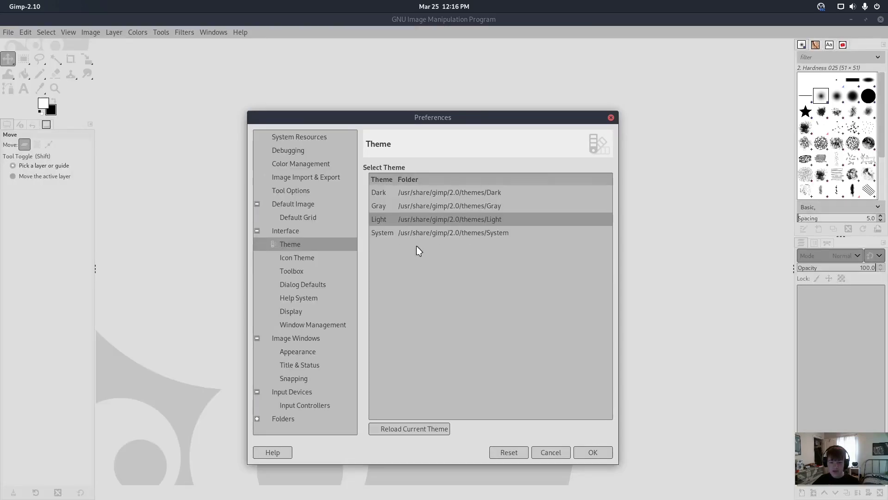
pyautogui.click(418, 232)
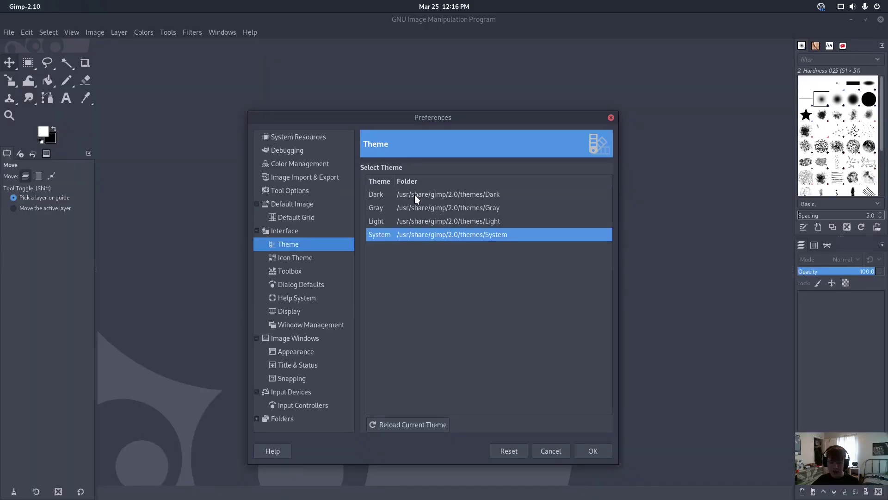
pyautogui.click(448, 195)
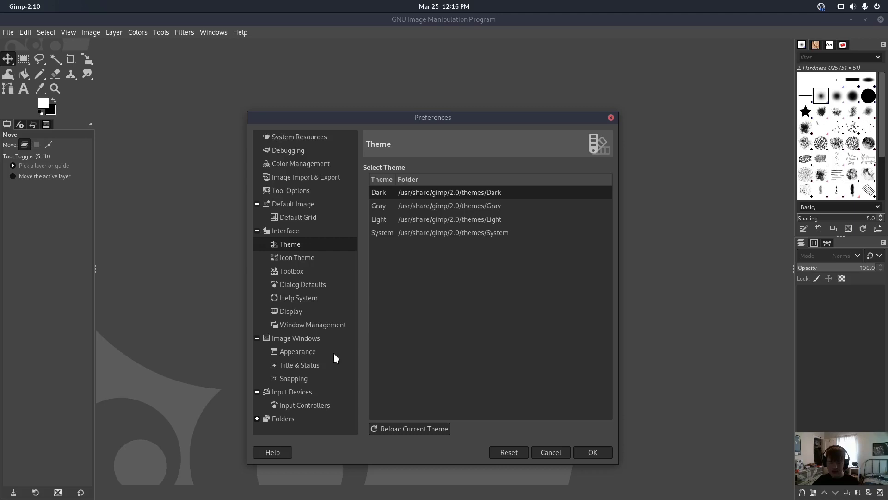
pyautogui.press('End')
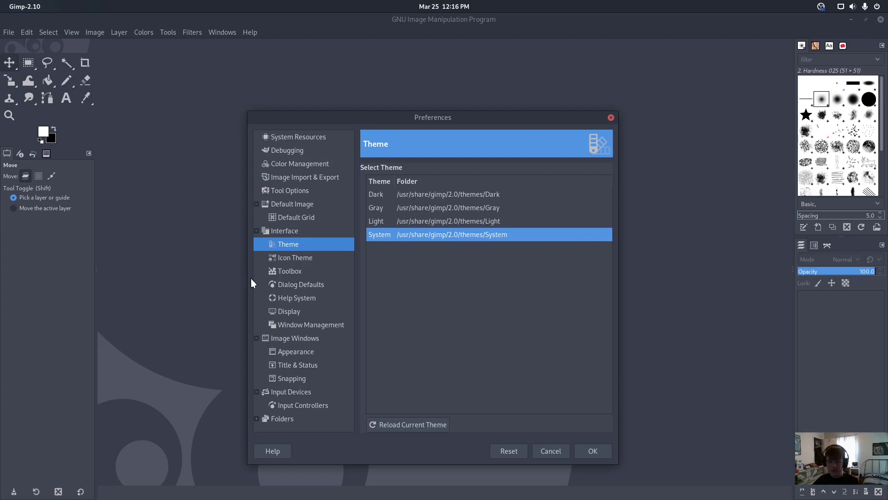
pyautogui.click(586, 451)
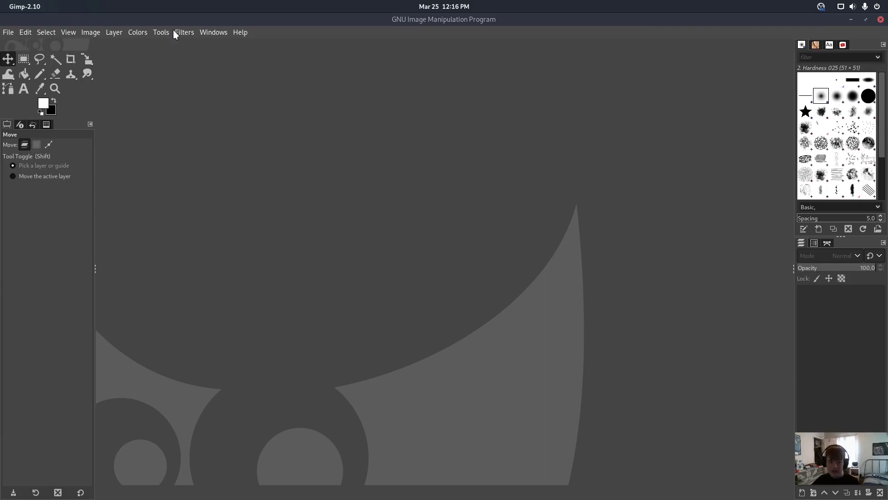
# Step: Browse the File, Edit, Select, View, Image and Layer menus, ending on the Tools menu
pyautogui.click(8, 32)
pyautogui.moveTo(213, 32)
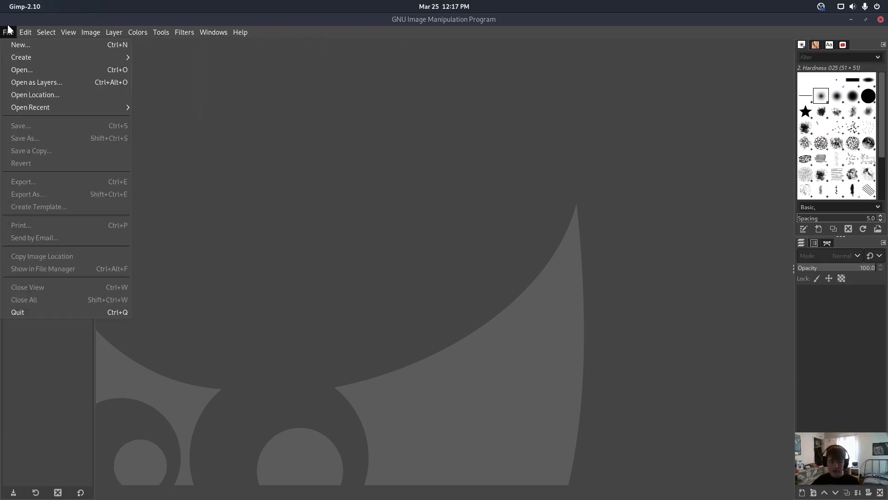
pyautogui.moveTo(8, 32)
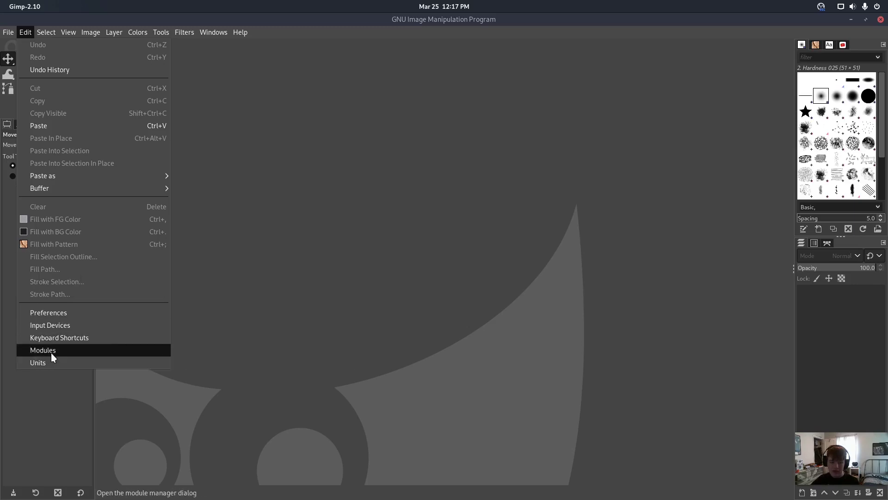
pyautogui.click(65, 21)
pyautogui.click(46, 32)
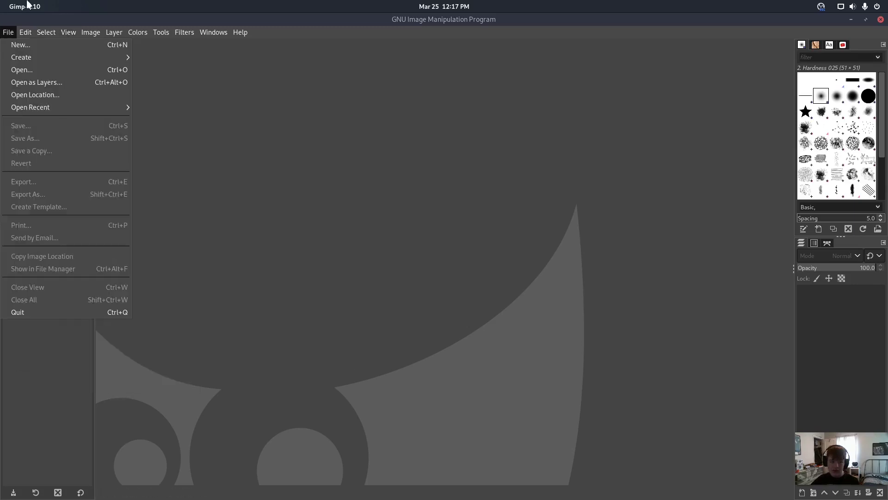
pyautogui.moveTo(66, 30)
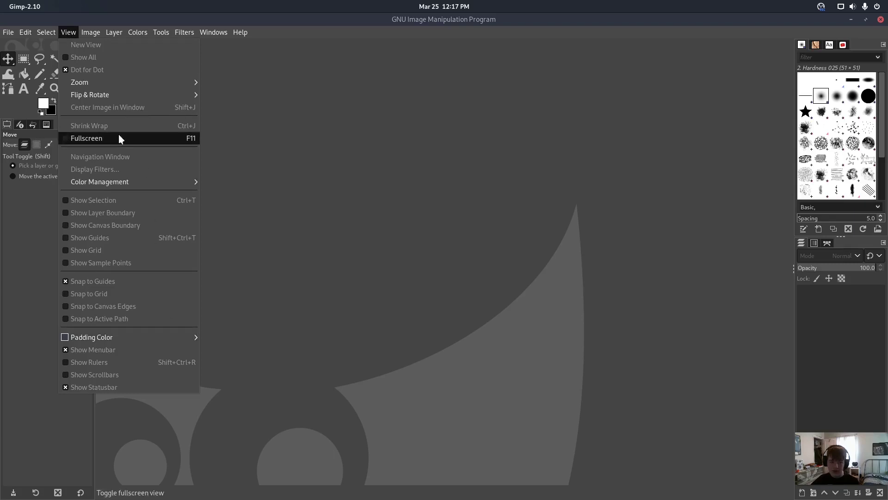
pyautogui.moveTo(132, 84)
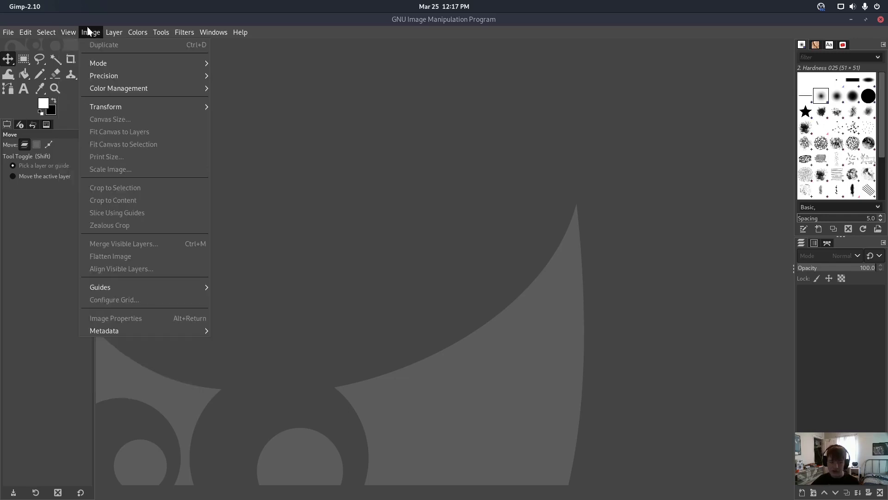
pyautogui.moveTo(114, 32)
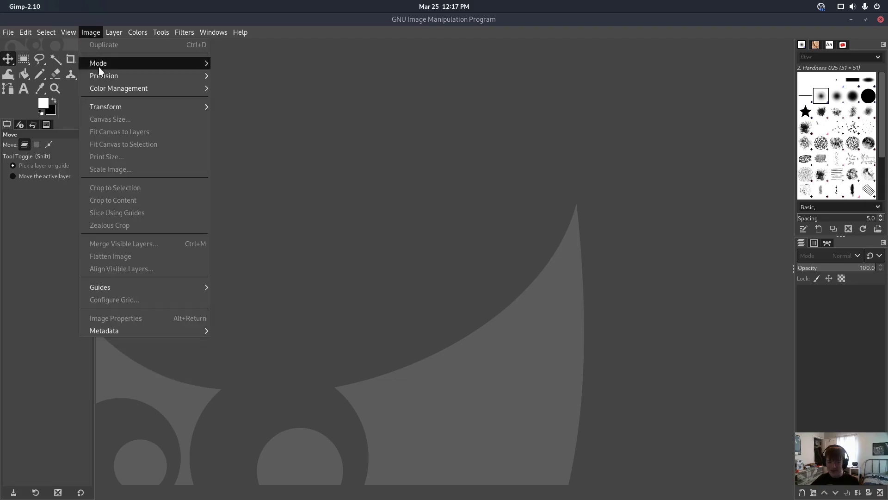
pyautogui.moveTo(162, 108)
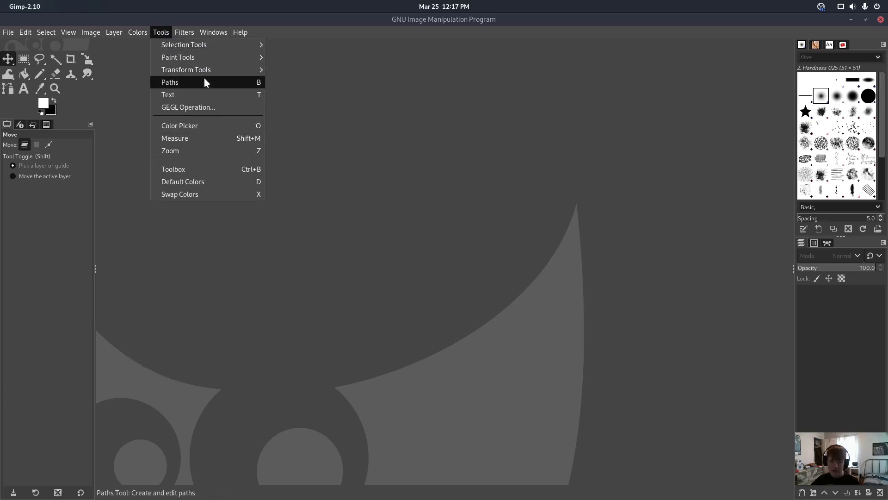
# Step: Look through the Windows and Help menu entries, then show the File menu
pyautogui.moveTo(205, 65)
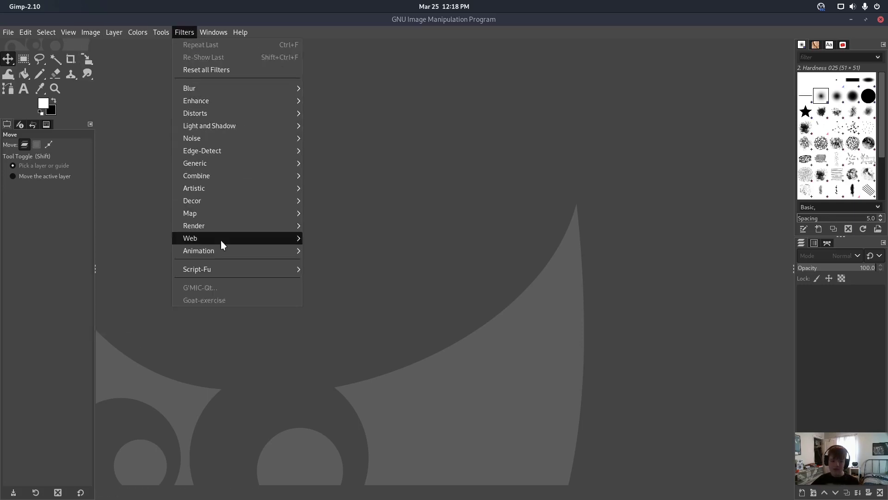
pyautogui.moveTo(230, 267)
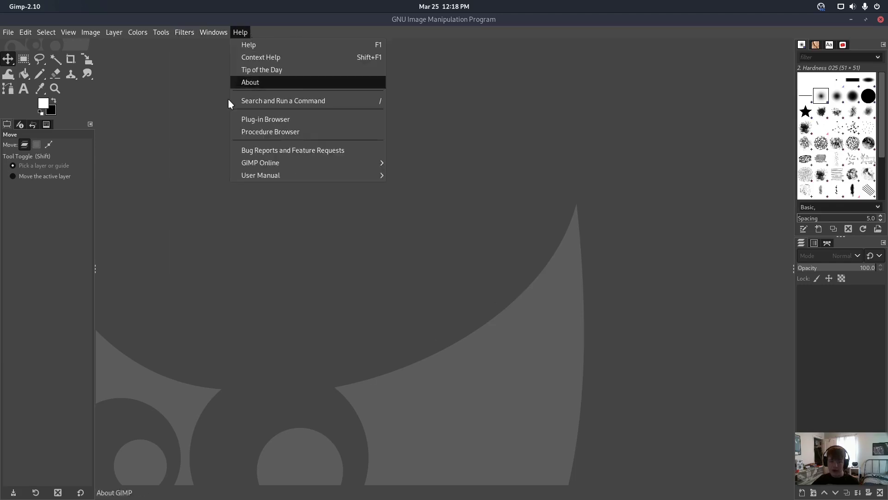
pyautogui.moveTo(222, 200)
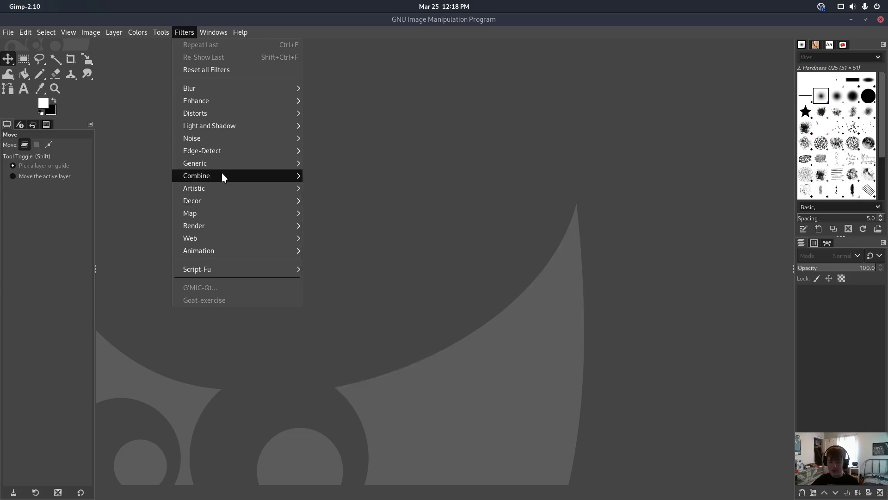
pyautogui.moveTo(221, 175)
pyautogui.moveTo(206, 31)
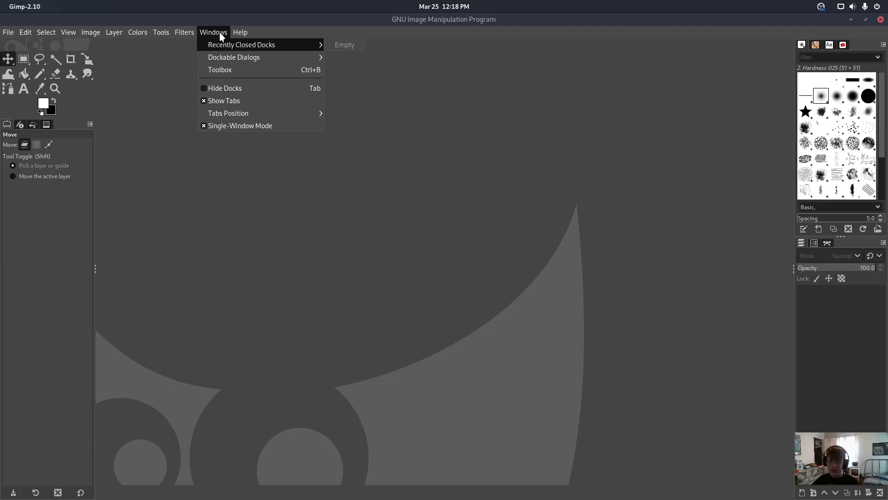
pyautogui.moveTo(241, 32)
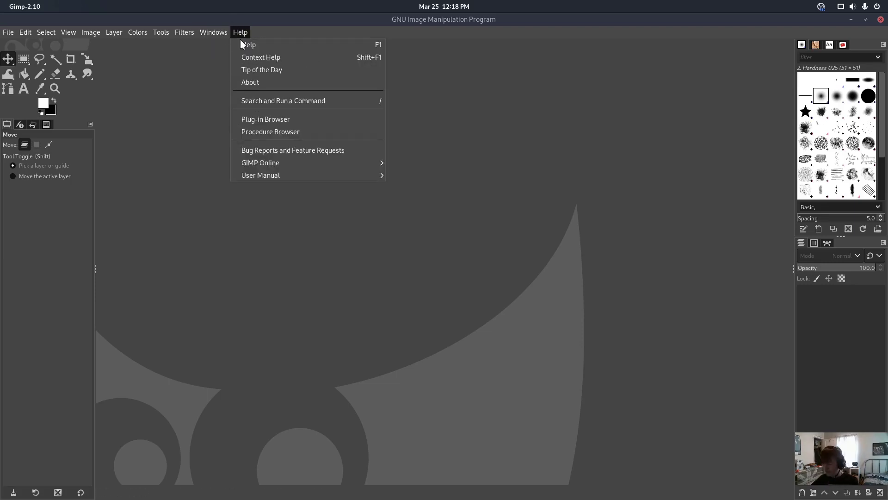
pyautogui.moveTo(9, 32)
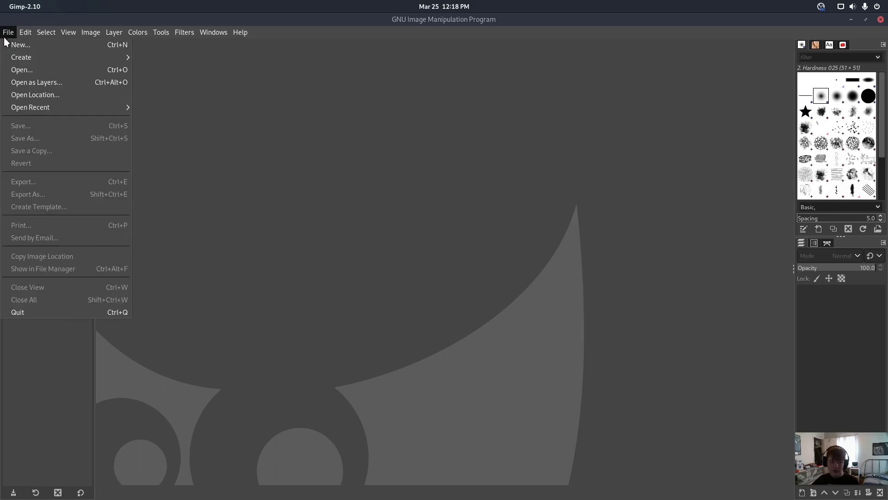
# Step: Create a new 1920×1080 image from File > New
pyautogui.click(10, 48)
pyautogui.moveTo(119, 31); pyautogui.dragTo(276, 176)
pyautogui.click(326, 291)
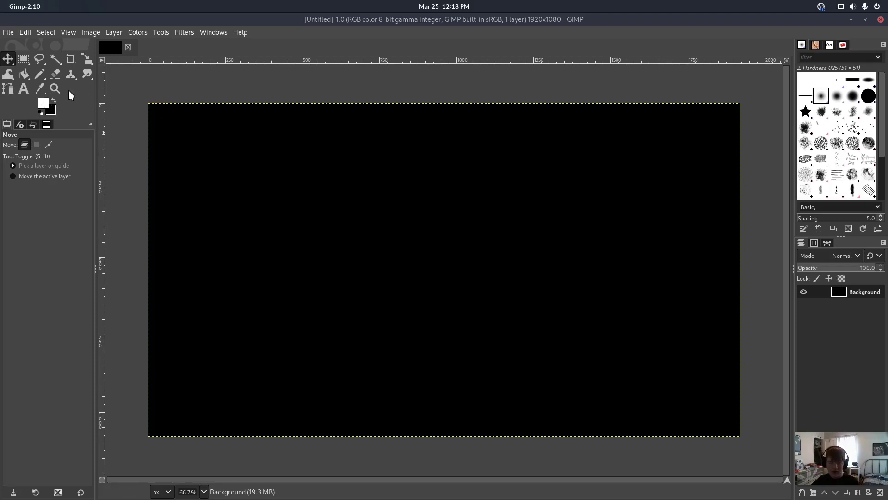
# Step: Fill the black canvas with white using the Bucket Fill tool
pyautogui.click(46, 98)
pyautogui.click(149, 191)
pyautogui.click(41, 113)
pyautogui.click(25, 75)
pyautogui.click(346, 264)
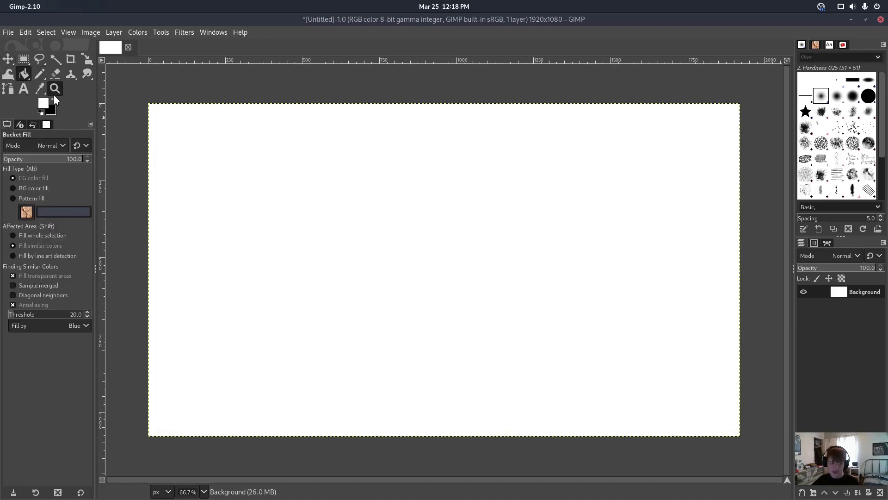
pyautogui.click(54, 93)
pyautogui.click(53, 101)
pyautogui.click(40, 74)
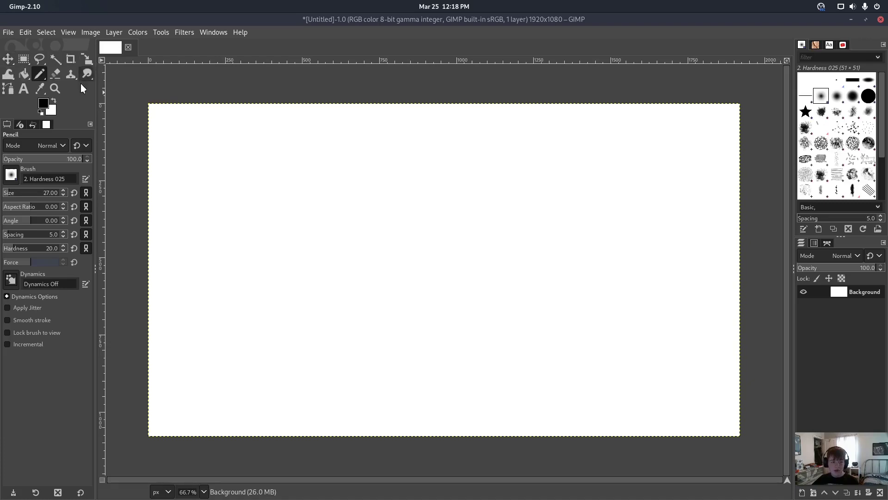
# Step: Tour the toolbox tool groups and finish with the Free Select tool active
pyautogui.click(8, 59)
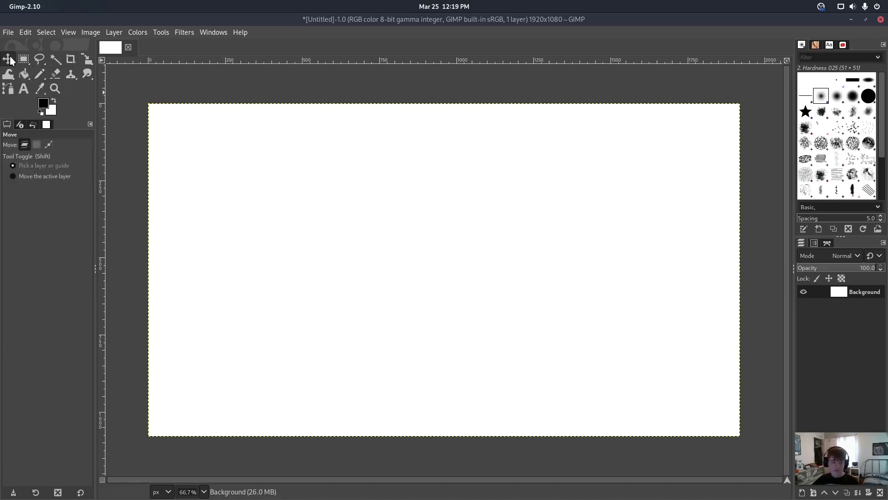
pyautogui.click(39, 59)
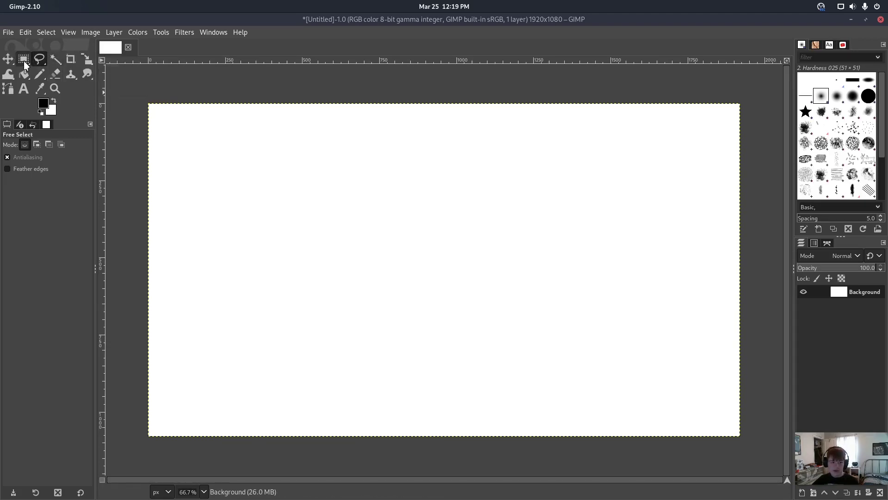
pyautogui.moveTo(23, 60)
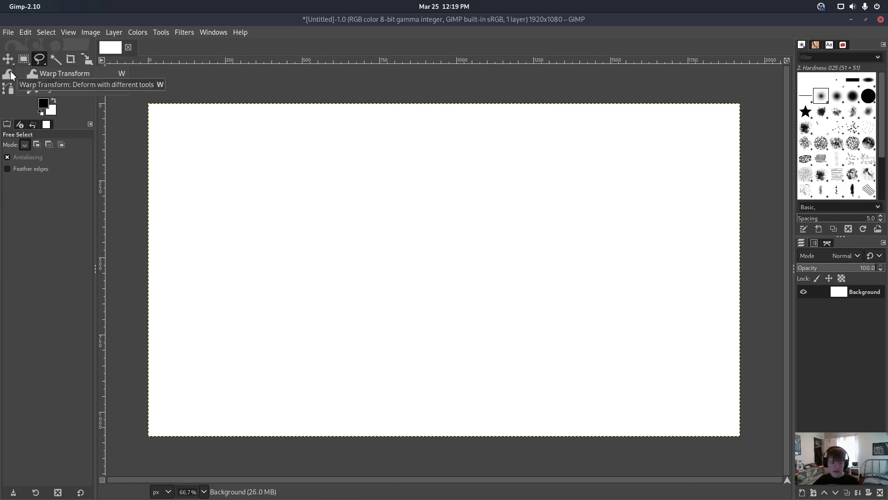
pyautogui.moveTo(90, 59)
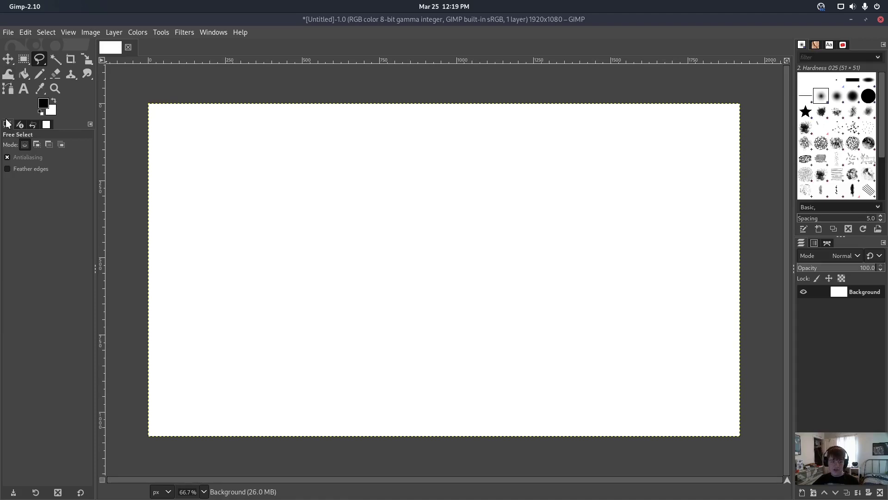
# Step: View Device Status and Undo History, undoing to Base Image and redoing the white fill
pyautogui.click(19, 124)
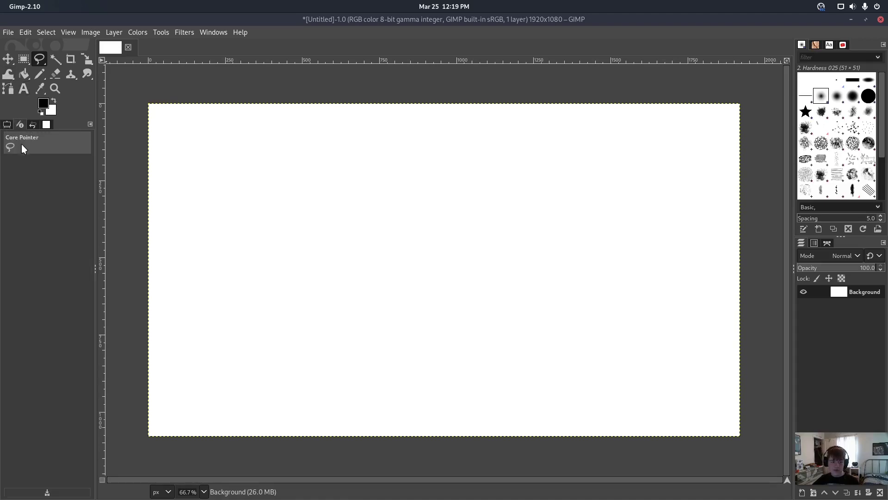
pyautogui.click(32, 124)
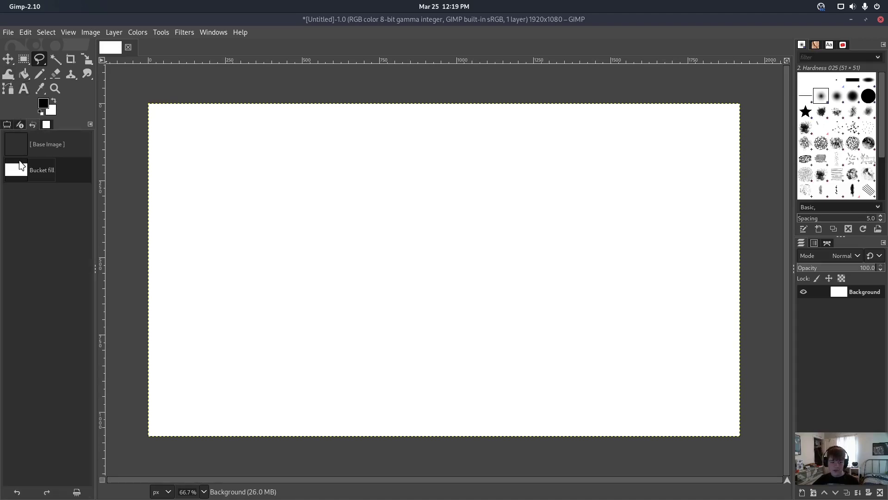
pyautogui.click(35, 144)
pyautogui.hotkey('ctrl', 'y')
# Step: Drag the [Untitled]-1 thumbnail onto the canvas as a layer, then delete the Dropped Buffer layer
pyautogui.click(47, 124)
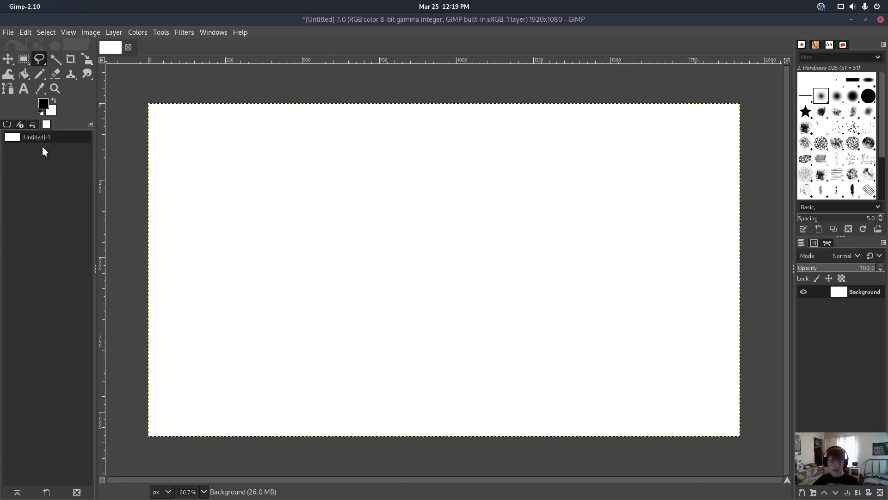
pyautogui.moveTo(18, 138); pyautogui.dragTo(273, 213)
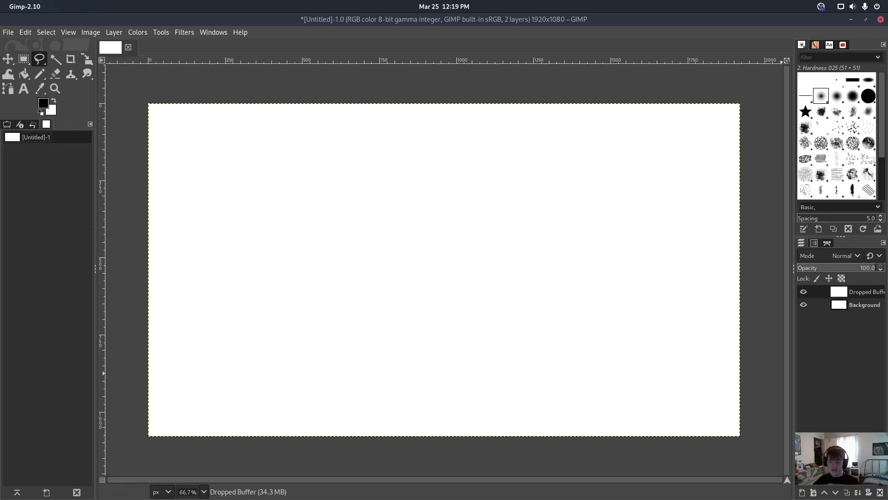
pyautogui.click(880, 492)
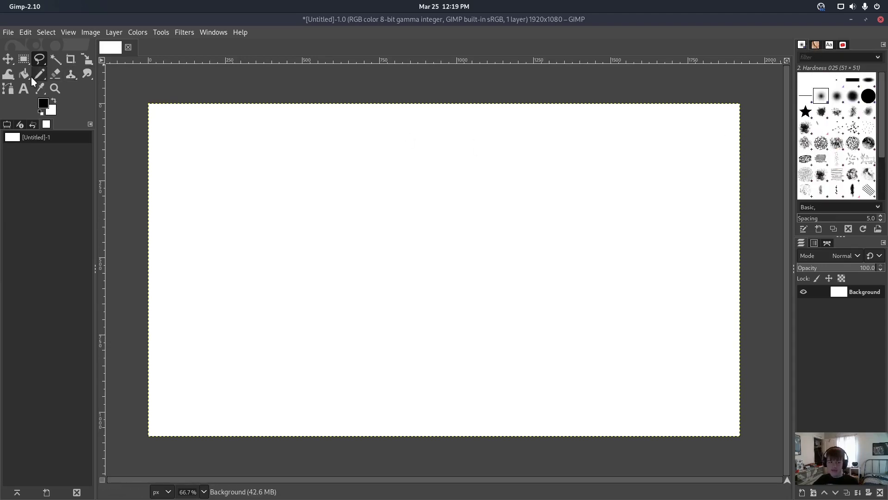
# Step: Paint test strokes with the Chalk 01, Chalk 02 and Star brushes
pyautogui.moveTo(34, 76)
pyautogui.mouseDown()
pyautogui.moveTo(74, 95)
pyautogui.moveTo(76, 76)
pyautogui.mouseUp()
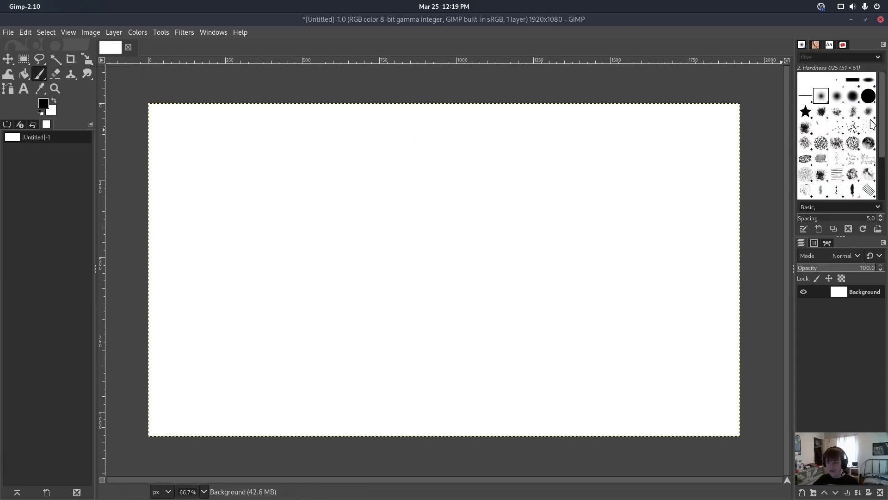
pyautogui.click(836, 143)
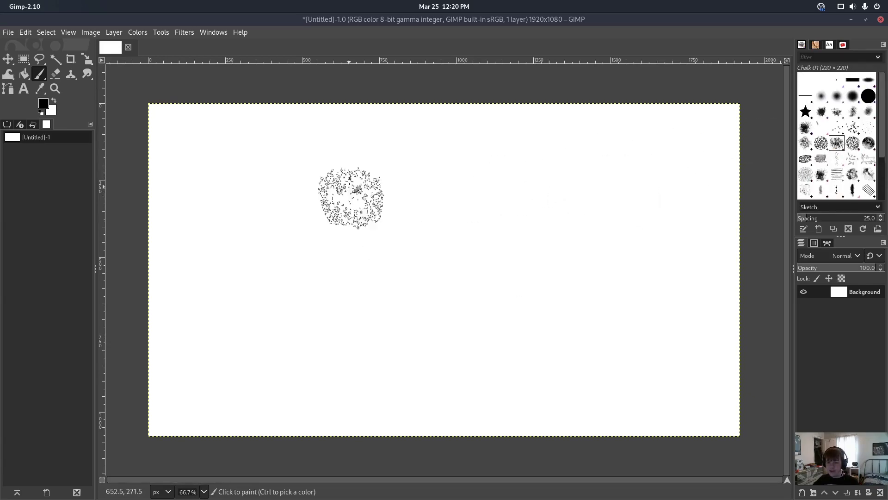
pyautogui.moveTo(446, 145)
pyautogui.mouseDown()
pyautogui.moveTo(575, 186)
pyautogui.moveTo(536, 319)
pyautogui.mouseUp()
pyautogui.moveTo(578, 259); pyautogui.dragTo(275, 229)
pyautogui.moveTo(546, 153); pyautogui.dragTo(639, 231)
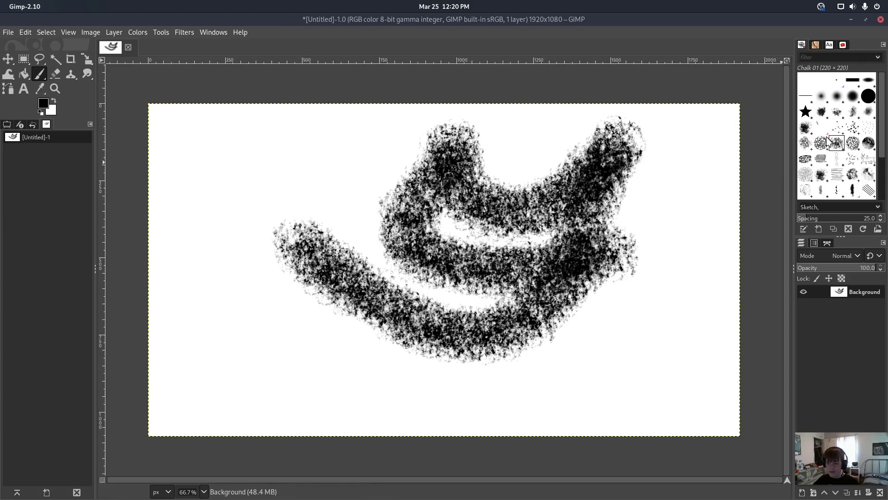
pyautogui.click(853, 143)
pyautogui.moveTo(696, 209)
pyautogui.mouseDown()
pyautogui.moveTo(545, 407)
pyautogui.moveTo(416, 342)
pyautogui.mouseUp()
pyautogui.click(806, 112)
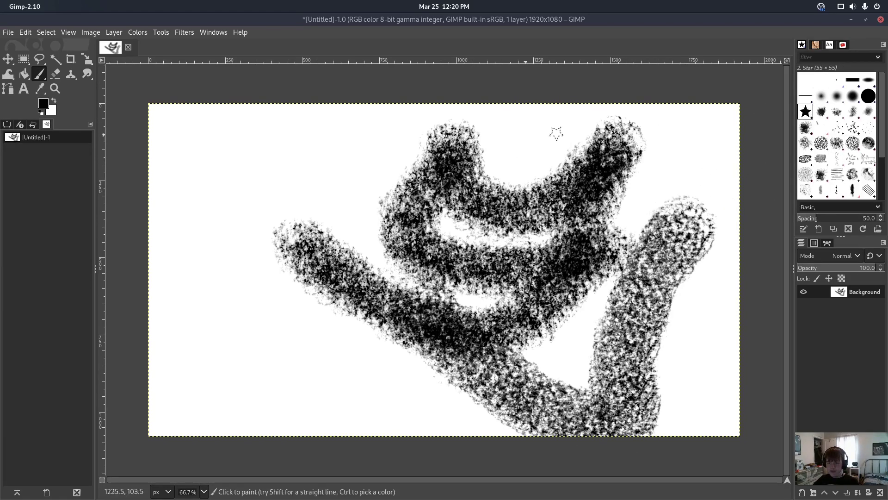
pyautogui.moveTo(342, 142)
pyautogui.mouseDown()
pyautogui.moveTo(207, 268)
pyautogui.moveTo(360, 352)
pyautogui.mouseUp()
# Step: Undo the brush strokes, then test a 3D Green pattern fill on the canvas and undo it
pyautogui.hotkey('ctrl', 'z')
pyautogui.hotkey('ctrl', 'z')
pyautogui.hotkey('ctrl', 'z')
pyautogui.hotkey('ctrl', 'z')
pyautogui.hotkey('ctrl', 'z')
pyautogui.click(816, 45)
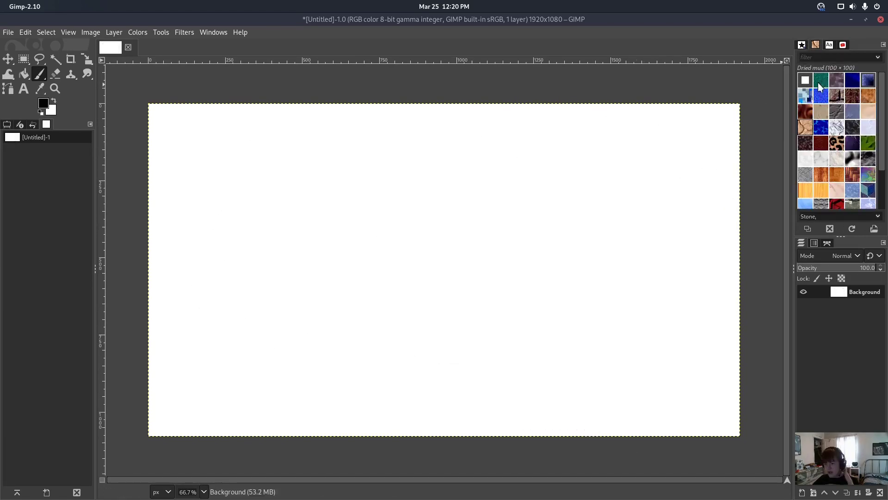
pyautogui.click(820, 83)
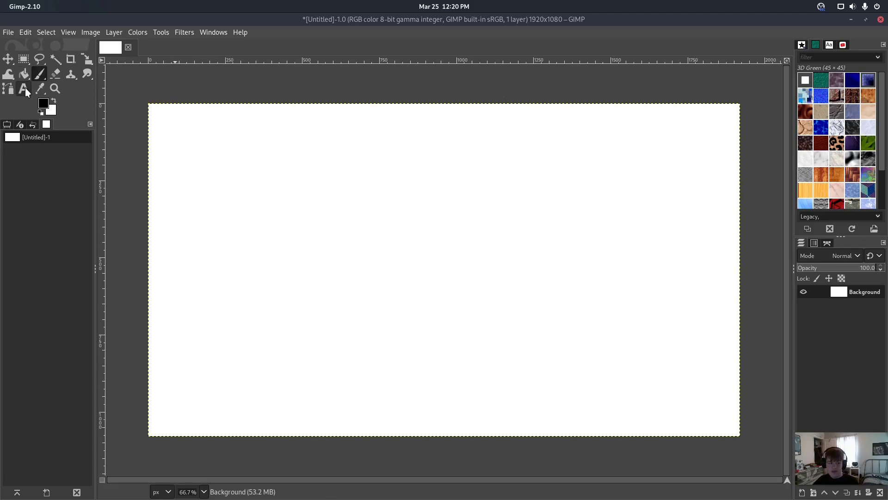
pyautogui.click(7, 125)
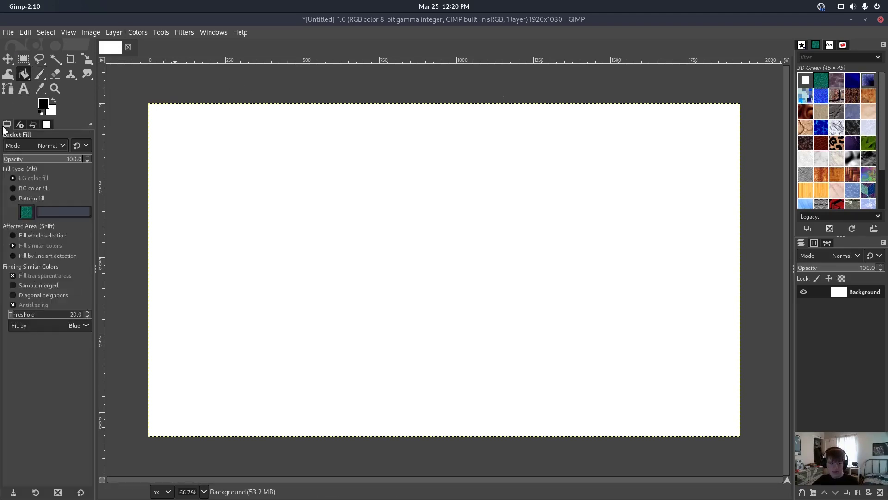
pyautogui.click(13, 198)
pyautogui.moveTo(26, 212); pyautogui.dragTo(119, 151)
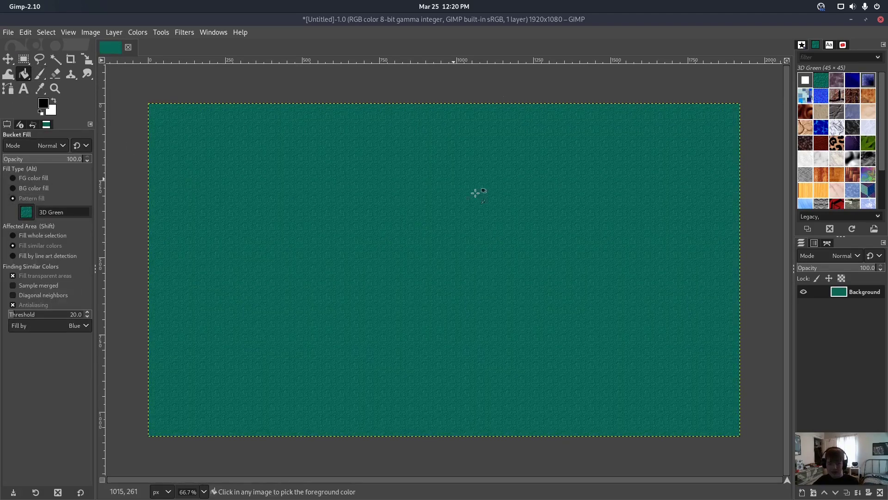
pyautogui.hotkey('ctrl', 'z')
# Step: Select the Source Code Variable font
pyautogui.click(40, 74)
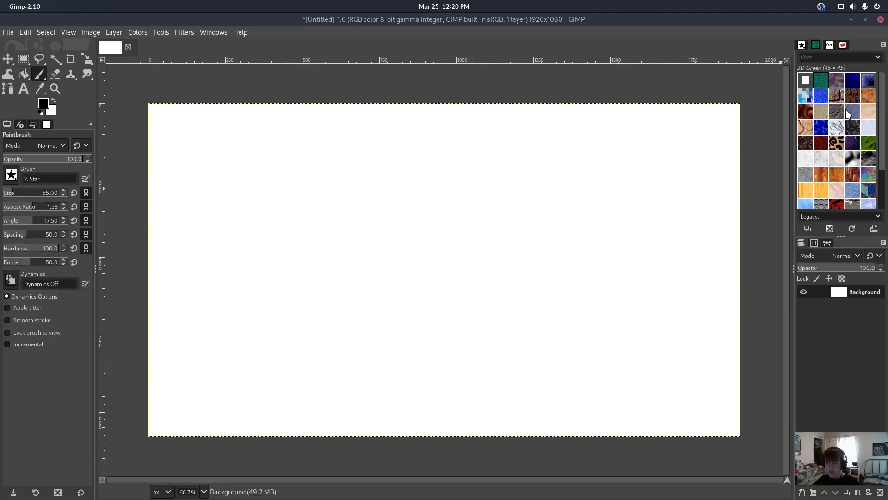
pyautogui.click(829, 45)
pyautogui.scroll(-10, 831, 143)
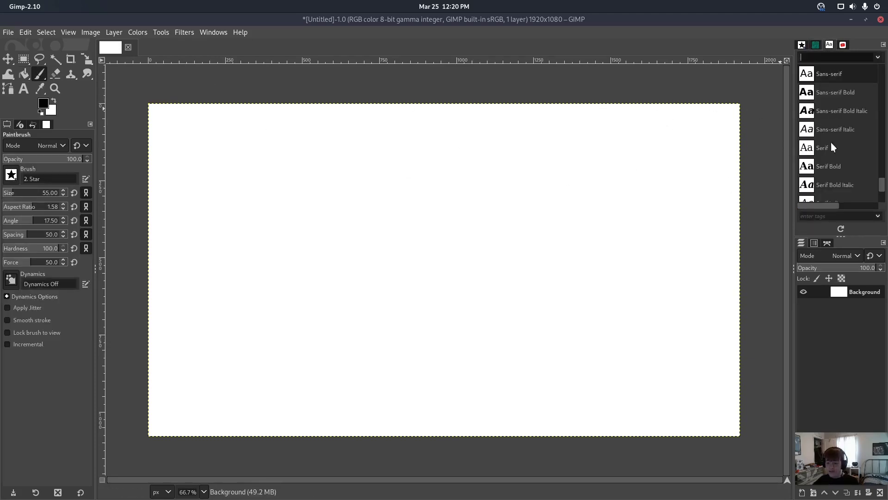
pyautogui.click(831, 144)
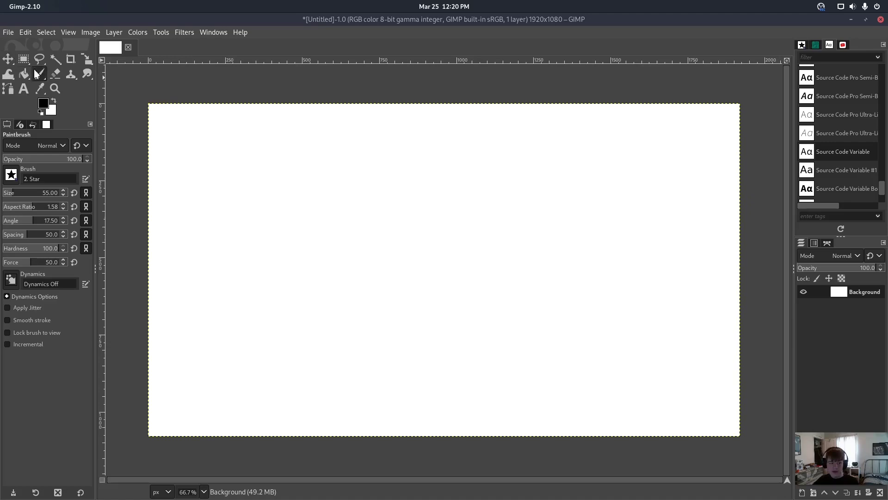
# Step: Draw a text box reading '6edededede', then delete that text layer
pyautogui.click(23, 89)
pyautogui.moveTo(283, 159); pyautogui.dragTo(650, 302)
pyautogui.write('6ede')
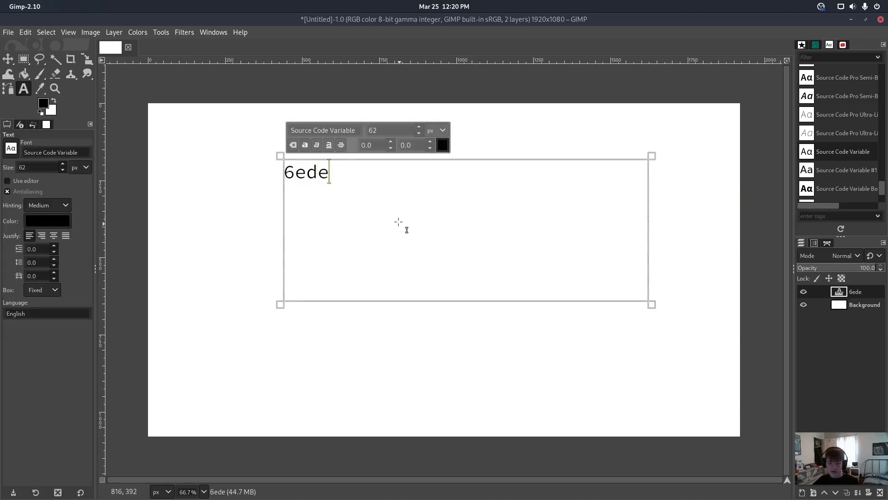
pyautogui.write('dedede')
pyautogui.press('Escape')
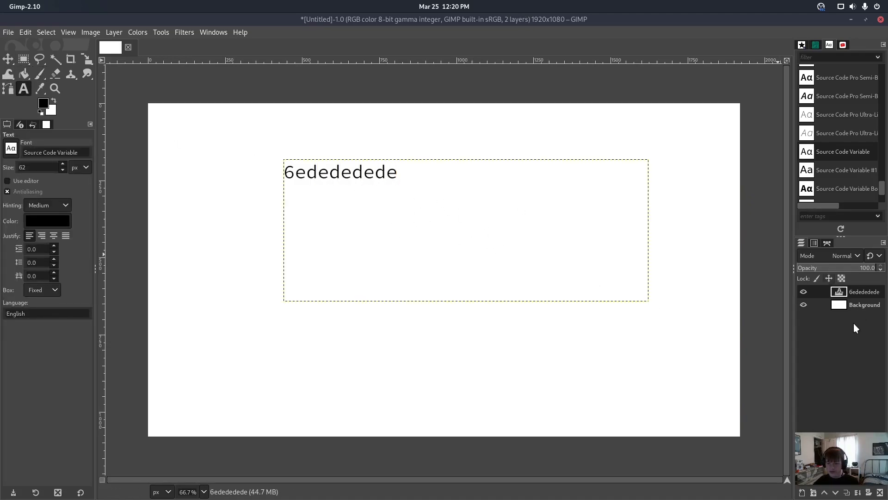
pyautogui.click(880, 491)
pyautogui.click(843, 45)
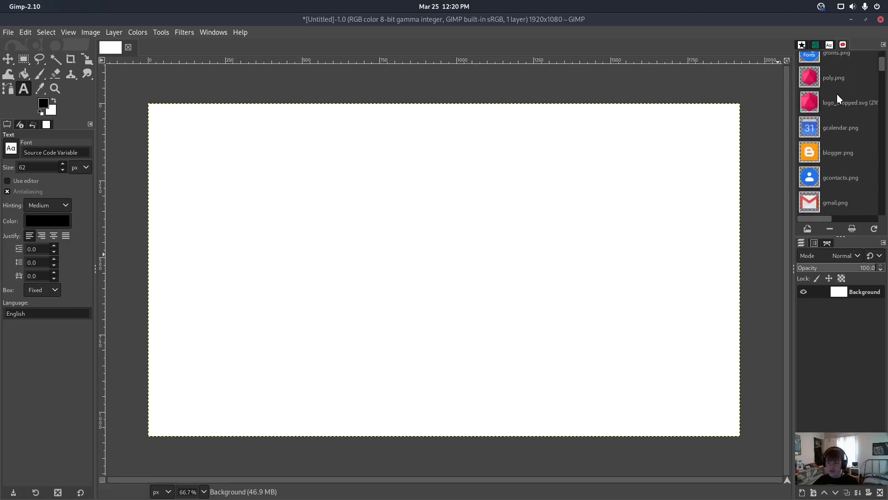
# Step: Switch to the Paintbrush (P) and bring up the Brushes collection (Ctrl+Shift+B)
pyautogui.scroll(3, 847, 124)
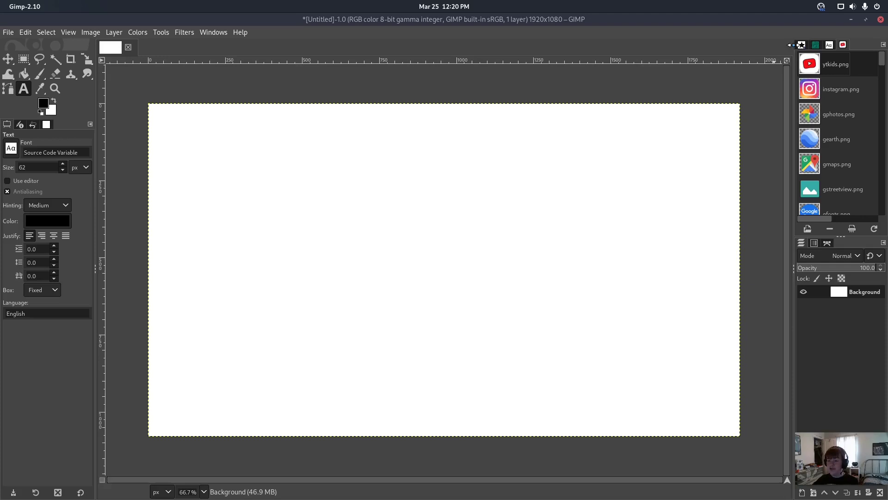
pyautogui.scroll(-5, 844, 77)
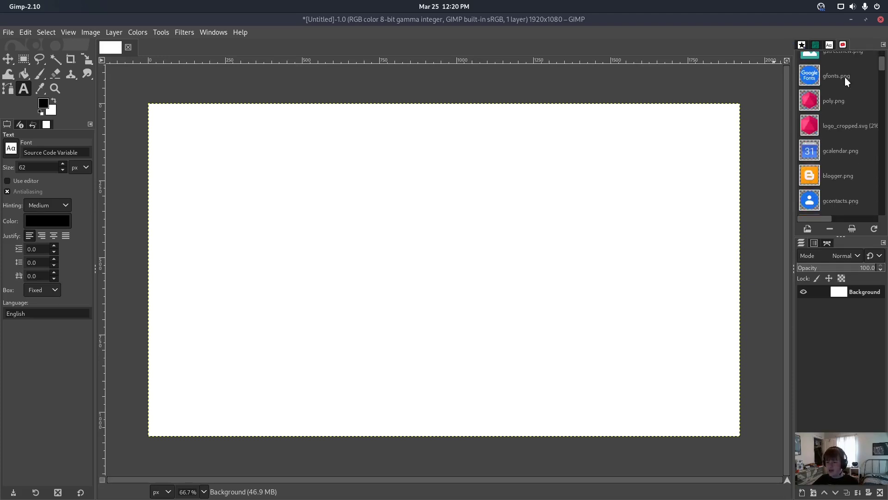
pyautogui.press('p')
pyautogui.hotkey('ctrl', 'shift', 'b')
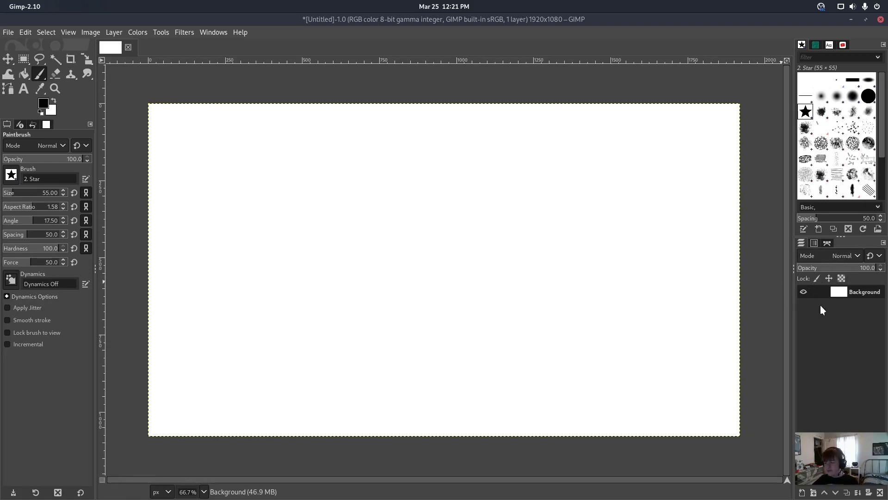
# Step: Look through the Red/Green/Blue channels and the empty paths list, then return to Layers
pyautogui.click(814, 243)
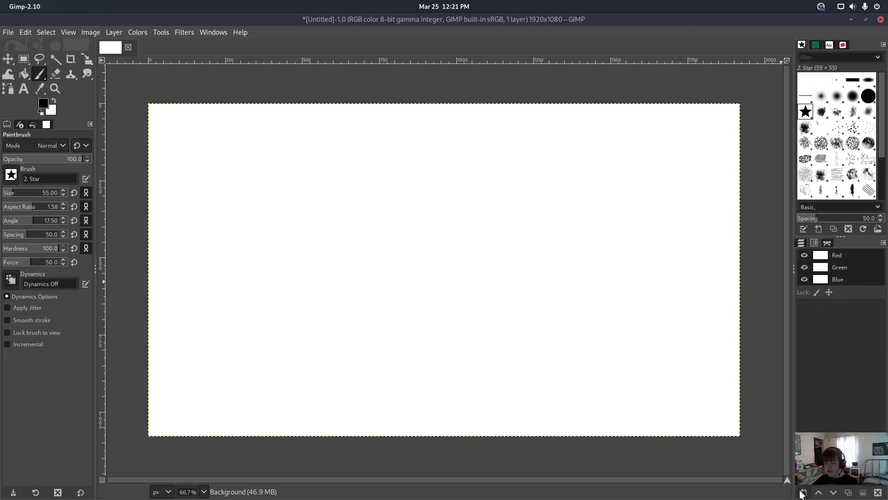
pyautogui.click(828, 242)
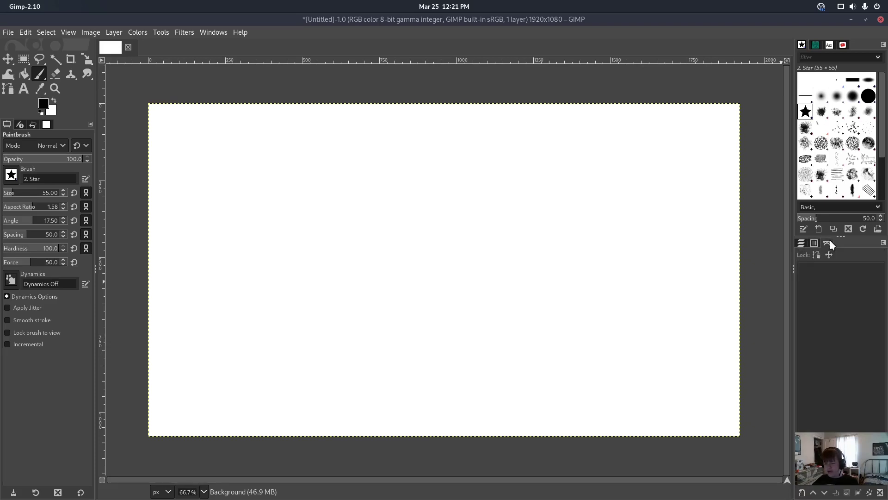
pyautogui.click(802, 244)
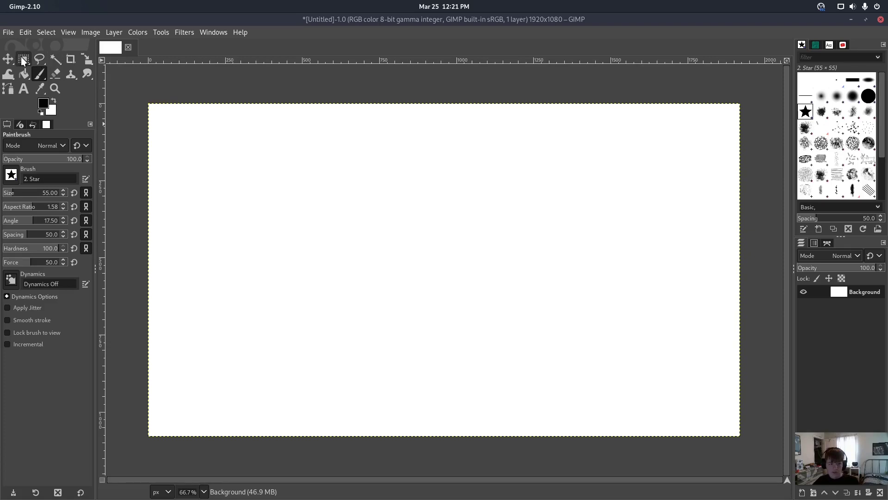
pyautogui.click(59, 89)
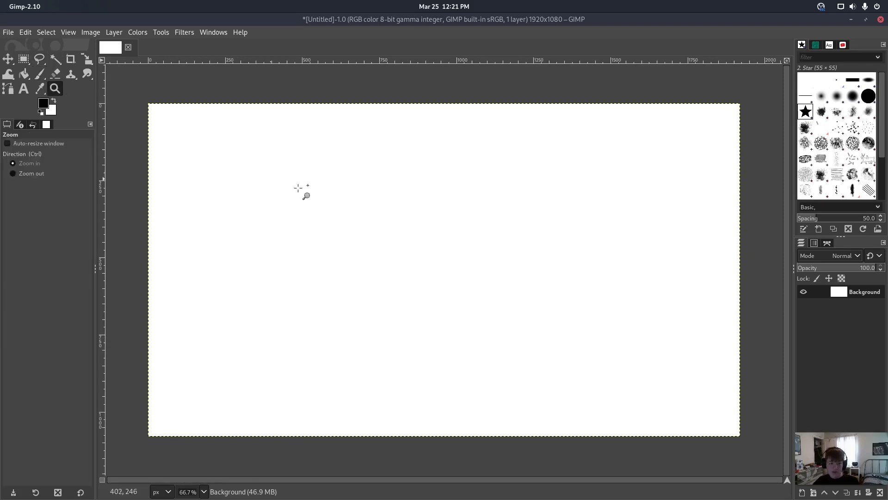
pyautogui.click(348, 228)
pyautogui.click(477, 219)
pyautogui.click(472, 216)
pyautogui.click(472, 216)
pyautogui.click(472, 216)
pyautogui.click(471, 217)
pyautogui.click(472, 217)
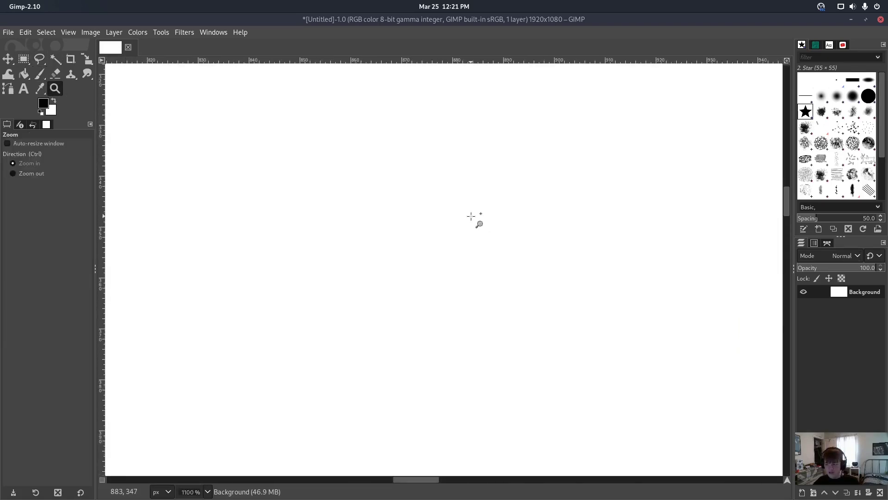
pyautogui.click(470, 216)
pyautogui.click(470, 216)
pyautogui.keyDown('ctrl'); pyautogui.click(470, 216); pyautogui.keyUp('ctrl')
pyautogui.keyDown('ctrl'); pyautogui.click(470, 216); pyautogui.keyUp('ctrl')
pyautogui.keyDown('ctrl'); pyautogui.click(470, 216); pyautogui.keyUp('ctrl')
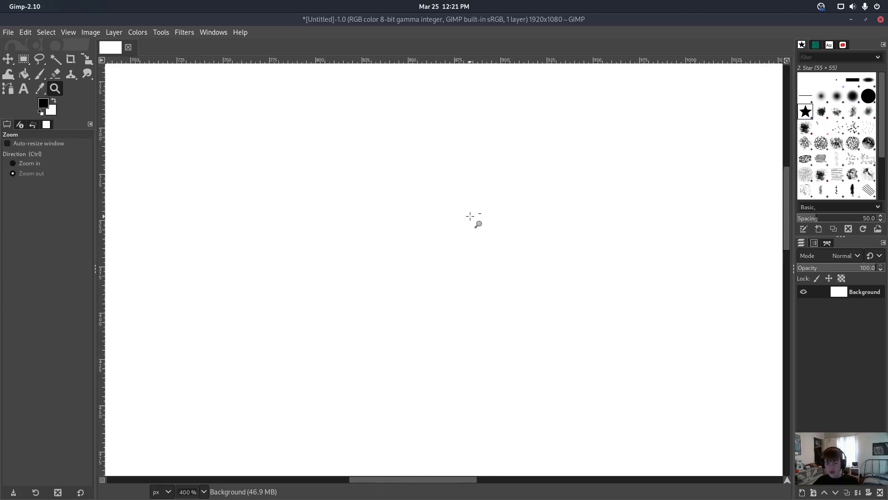
pyautogui.keyDown('ctrl'); pyautogui.click(470, 216); pyautogui.keyUp('ctrl')
pyautogui.keyDown('ctrl'); pyautogui.click(470, 216); pyautogui.keyUp('ctrl')
pyautogui.keyDown('ctrl'); pyautogui.click(470, 216); pyautogui.keyUp('ctrl')
pyautogui.keyDown('ctrl'); pyautogui.click(470, 216); pyautogui.keyUp('ctrl')
pyautogui.keyDown('ctrl'); pyautogui.click(470, 216); pyautogui.keyUp('ctrl')
pyautogui.keyDown('ctrl'); pyautogui.click(470, 216); pyautogui.keyUp('ctrl')
pyautogui.keyDown('ctrl'); pyautogui.click(470, 216); pyautogui.keyUp('ctrl')
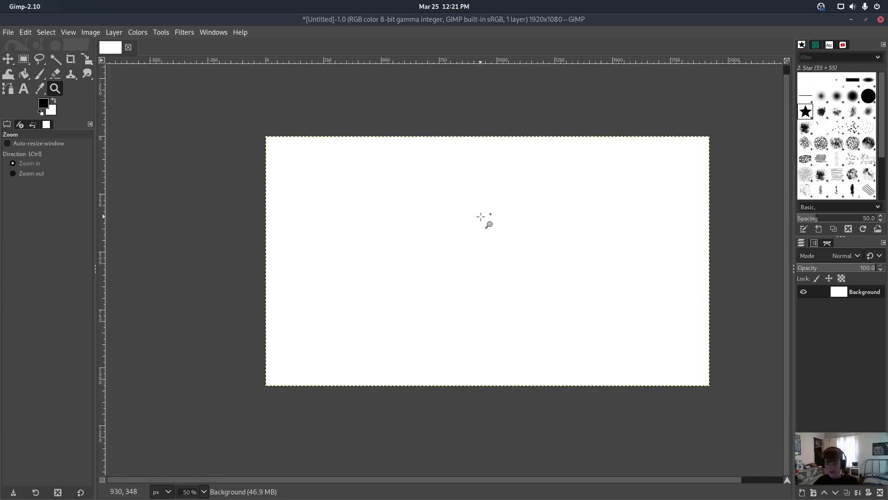
pyautogui.click(481, 217)
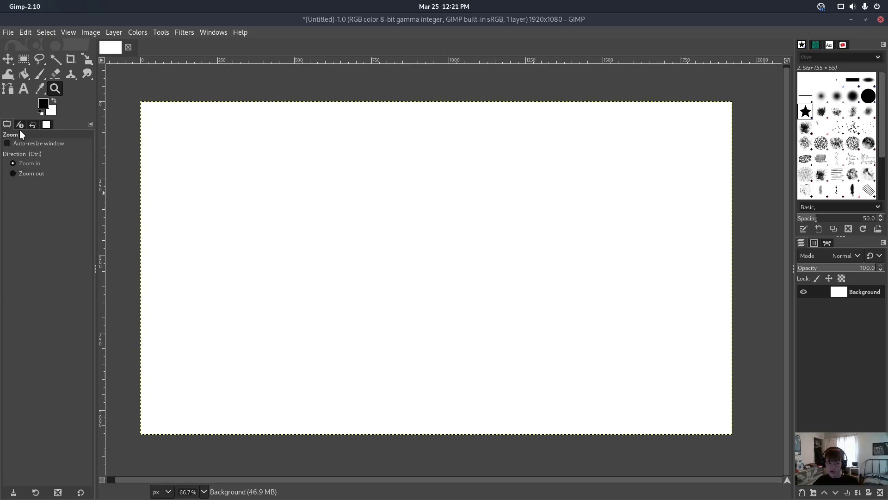
pyautogui.click(40, 173)
pyautogui.click(473, 248)
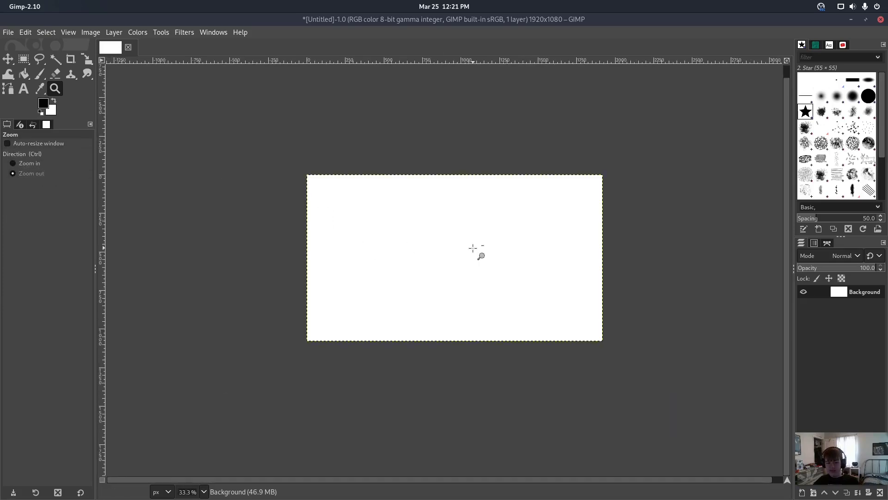
pyautogui.click(423, 256)
pyautogui.keyDown('ctrl'); pyautogui.click(422, 256); pyautogui.keyUp('ctrl')
pyautogui.keyDown('ctrl'); pyautogui.click(422, 256); pyautogui.keyUp('ctrl')
pyautogui.click(307, 236)
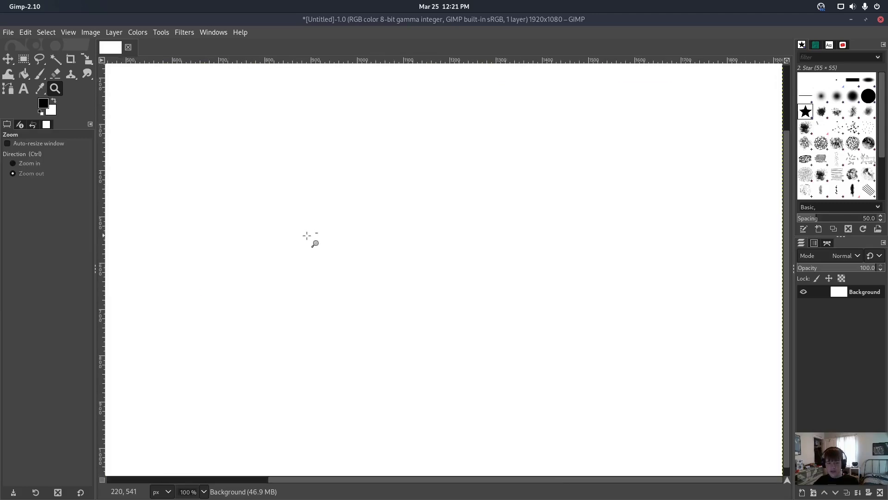
pyautogui.keyDown('ctrl'); pyautogui.click(307, 236); pyautogui.keyUp('ctrl')
pyautogui.click(306, 236)
pyautogui.click(307, 236)
pyautogui.keyDown('ctrl'); pyautogui.click(307, 236); pyautogui.keyUp('ctrl')
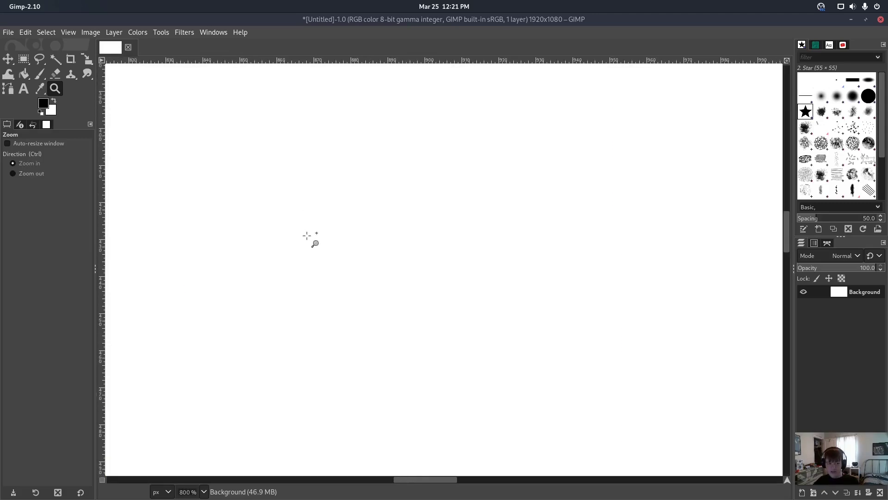
pyautogui.keyDown('ctrl'); pyautogui.click(306, 236); pyautogui.keyUp('ctrl')
pyautogui.keyDown('ctrl'); pyautogui.click(307, 236); pyautogui.keyUp('ctrl')
pyautogui.keyDown('ctrl'); pyautogui.click(305, 235); pyautogui.keyUp('ctrl')
pyautogui.keyDown('ctrl'); pyautogui.click(306, 234); pyautogui.keyUp('ctrl')
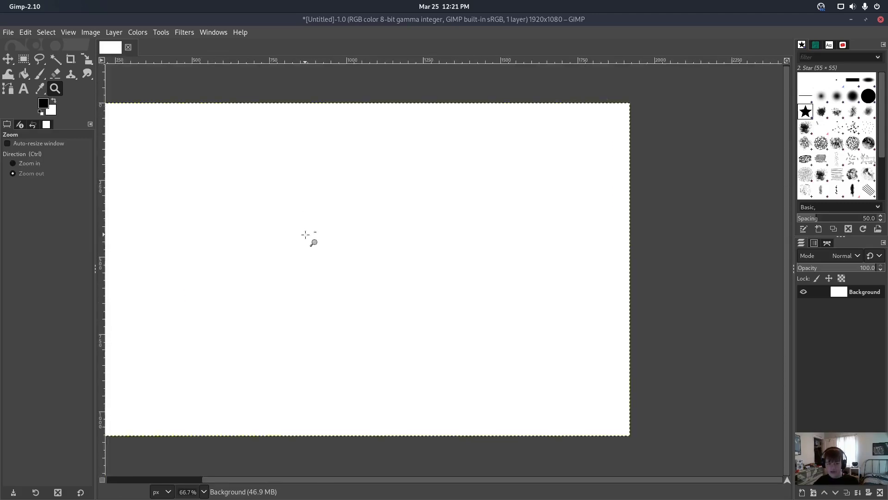
pyautogui.keyDown('ctrl'); pyautogui.click(305, 234); pyautogui.keyUp('ctrl')
pyautogui.click(9, 60)
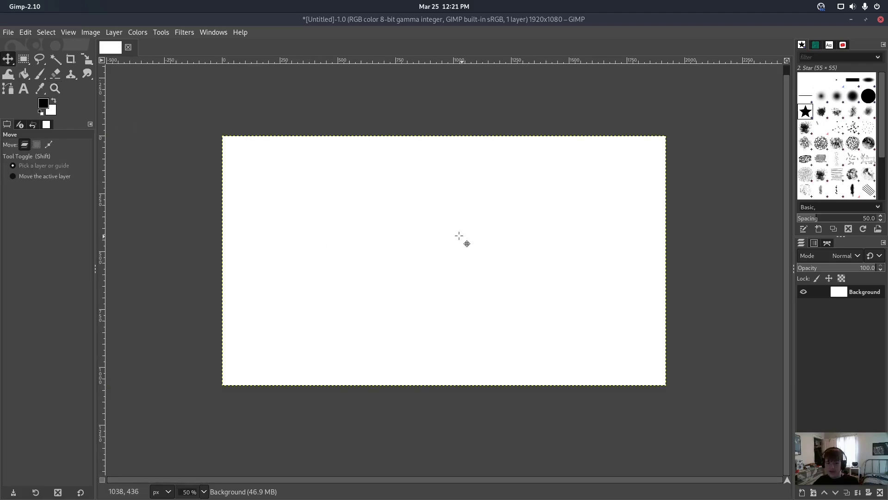
pyautogui.hotkey('shift', 'm')
pyautogui.scroll(2, 454, 233)
pyautogui.scroll(-1, 454, 234)
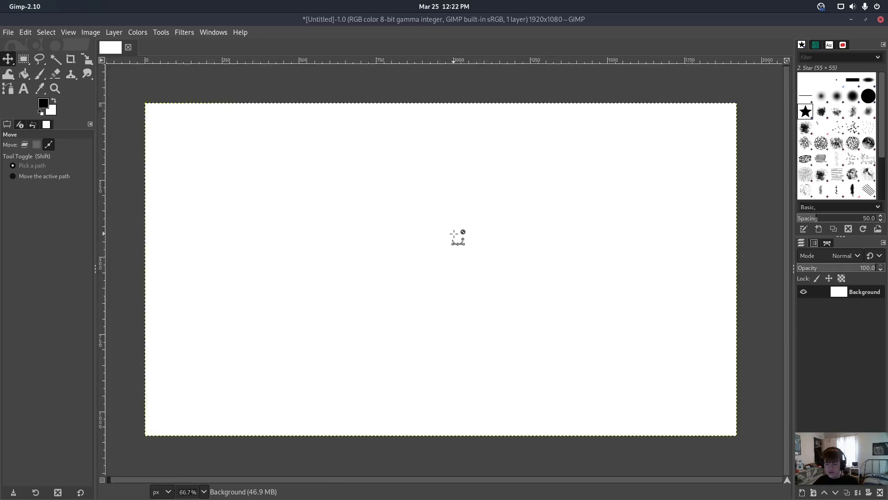
pyautogui.scroll(1, 453, 233)
pyautogui.scroll(-2, 454, 234)
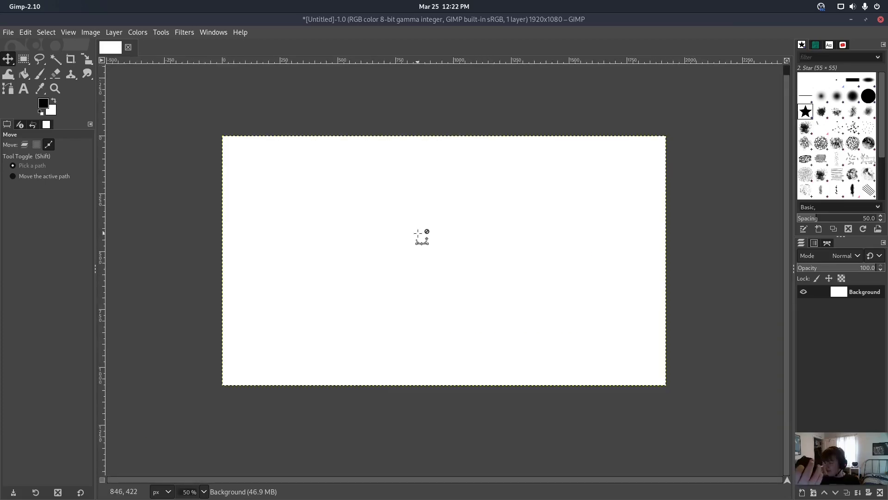
pyautogui.scroll(2, 418, 234)
pyautogui.scroll(-3, 418, 233)
pyautogui.scroll(3, 419, 233)
pyautogui.scroll(-5, 418, 234)
pyautogui.scroll(5, 418, 233)
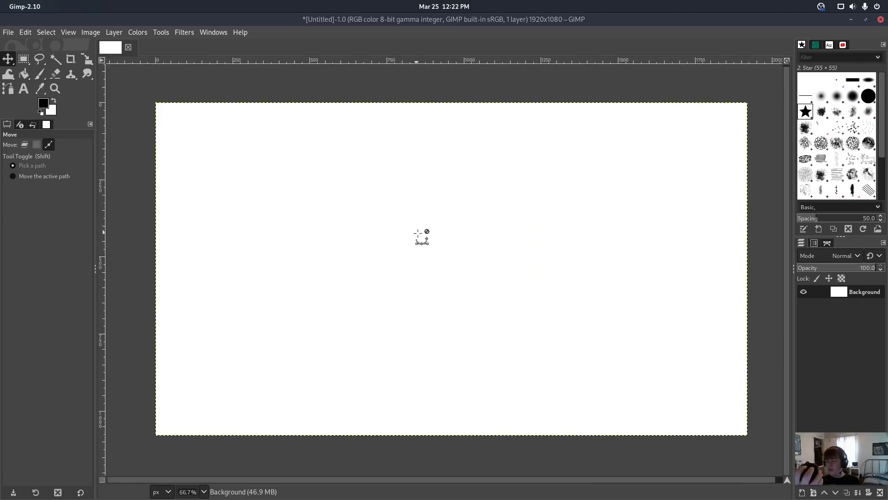
pyautogui.scroll(-1, 418, 233)
pyautogui.press('p')
# Step: Import Meme.png as a new layer with File > Open as Layers
pyautogui.click(5, 33)
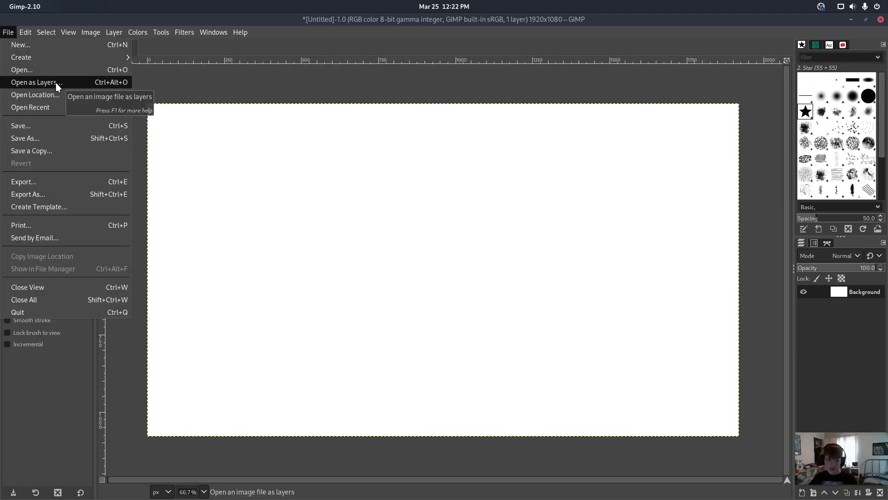
pyautogui.click(24, 84)
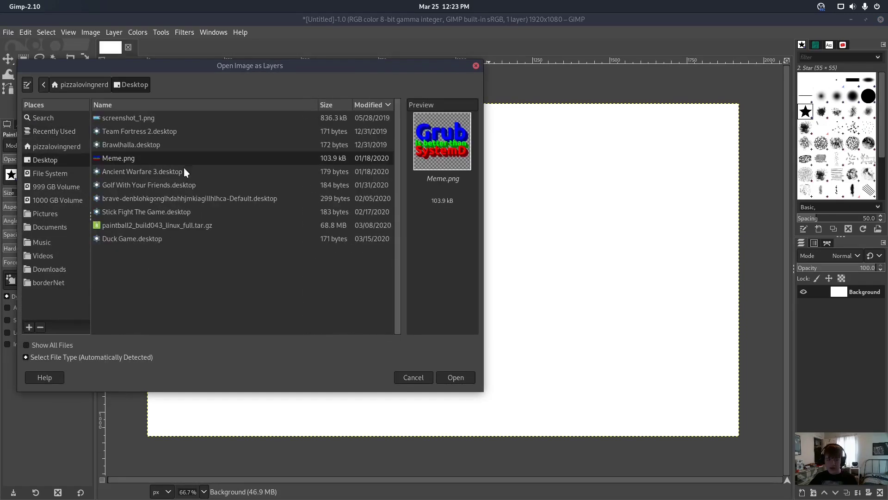
pyautogui.click(455, 378)
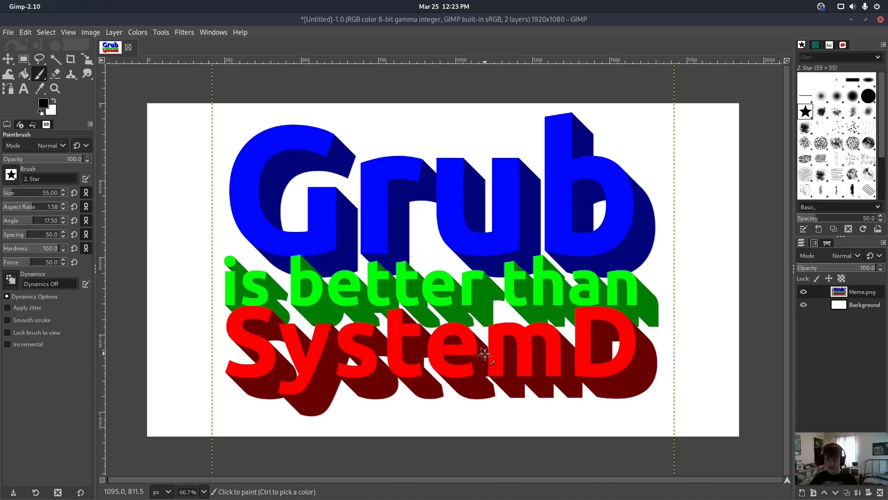
pyautogui.scroll(1, 485, 353)
pyautogui.scroll(-2, 485, 353)
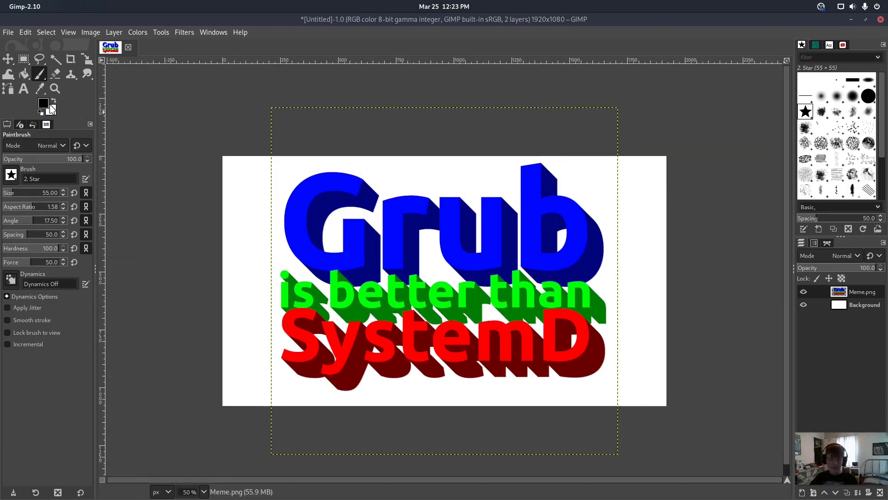
# Step: Nudge the Meme.png layer slightly up and right with the Move tool (M)
pyautogui.press('n')
pyautogui.press('m')
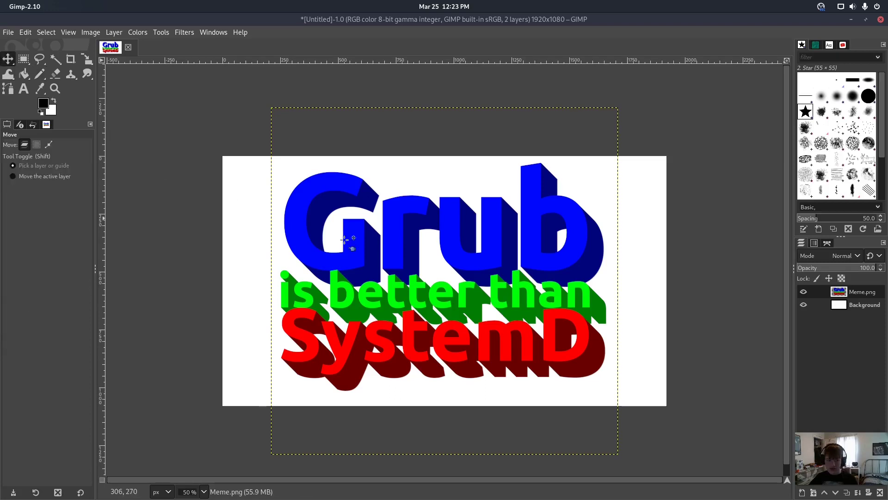
pyautogui.moveTo(490, 263)
pyautogui.mouseDown()
pyautogui.moveTo(481, 282)
pyautogui.moveTo(490, 264)
pyautogui.mouseUp()
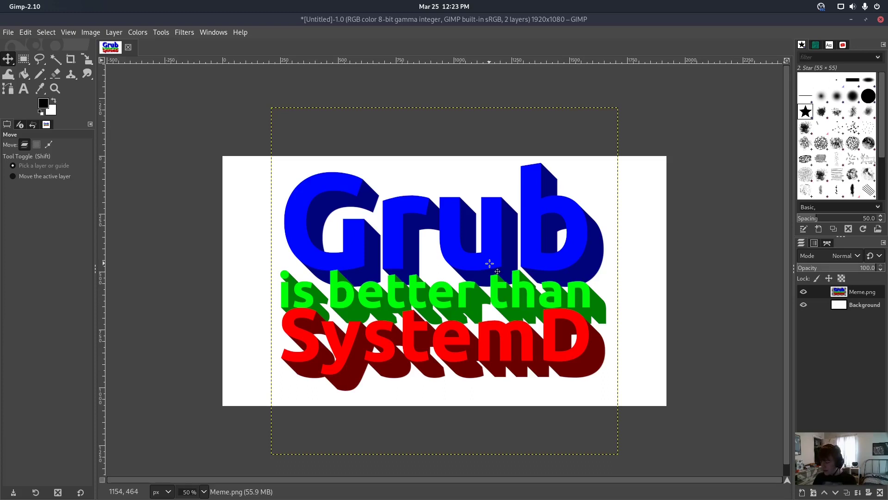
# Step: Undo the Meme.png import and open the Colors dialog from Windows > Dockable Dialogs
pyautogui.hotkey('ctrl', 'z')
pyautogui.click(213, 32)
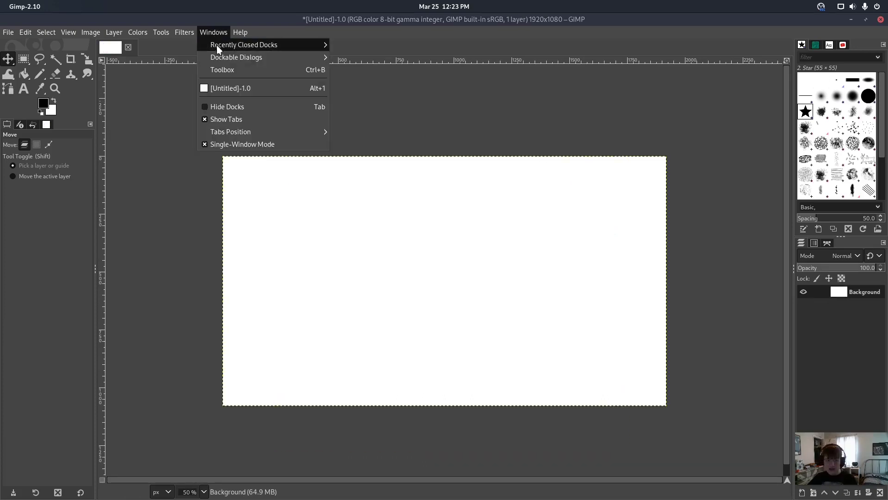
pyautogui.moveTo(223, 55)
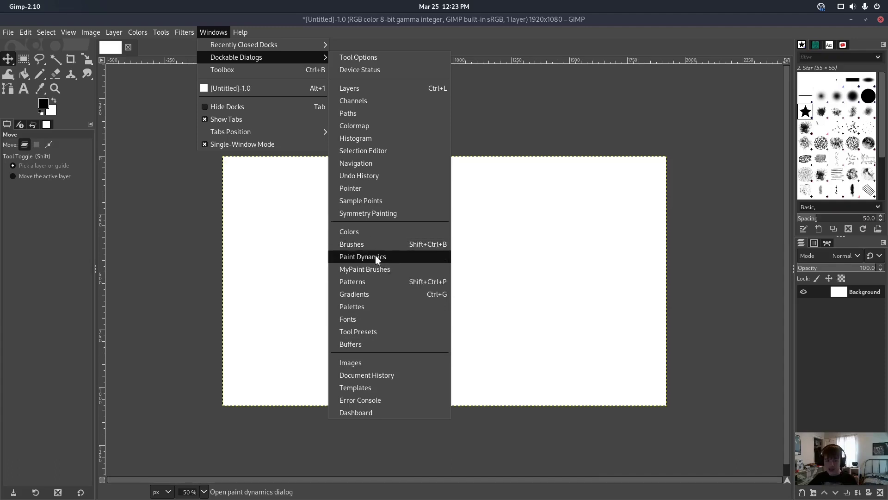
pyautogui.click(364, 234)
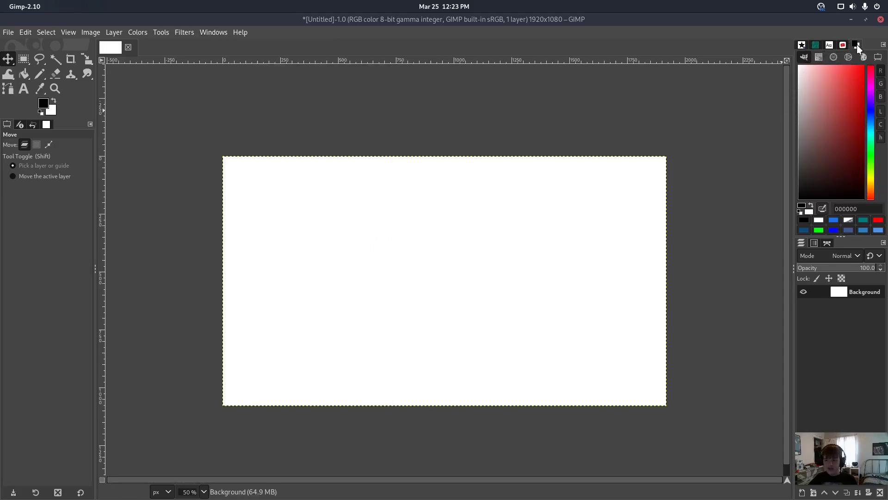
# Step: Float the FG/BG Color dialog, dock it in the left tool dock, then close its tab
pyautogui.moveTo(857, 45); pyautogui.dragTo(532, 103)
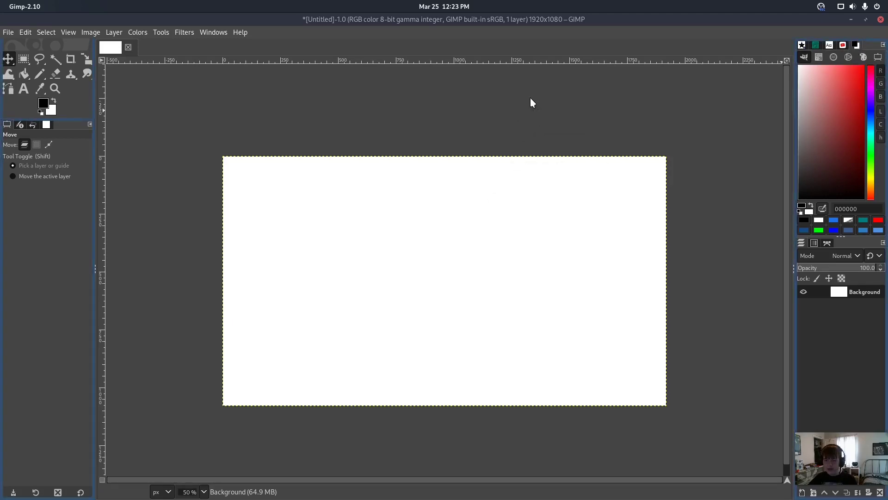
pyautogui.moveTo(517, 49); pyautogui.dragTo(70, 119)
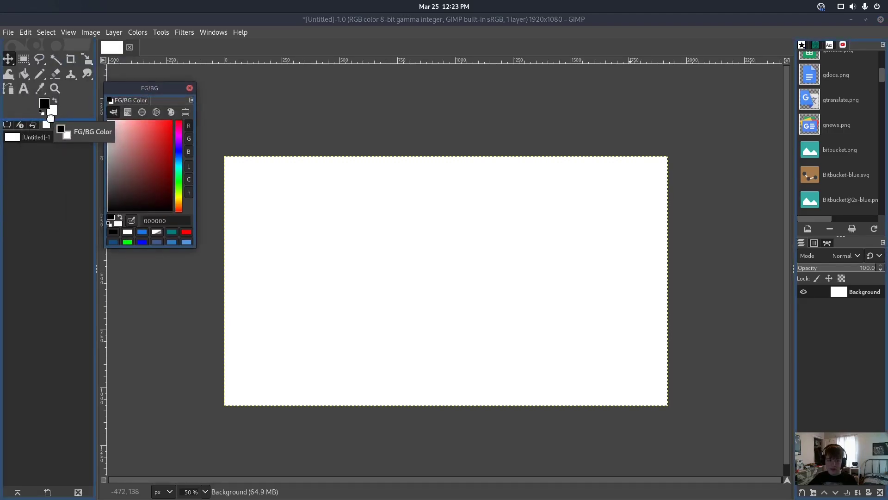
pyautogui.moveTo(50, 118); pyautogui.dragTo(50, 121)
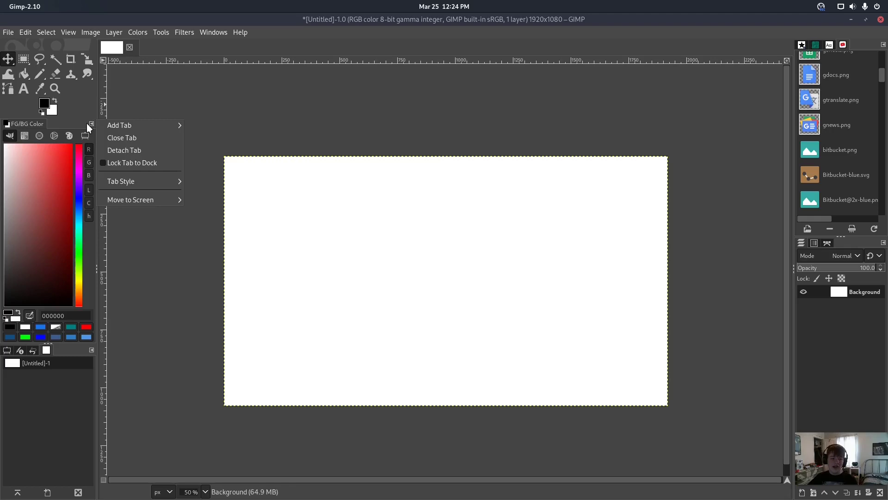
pyautogui.click(114, 143)
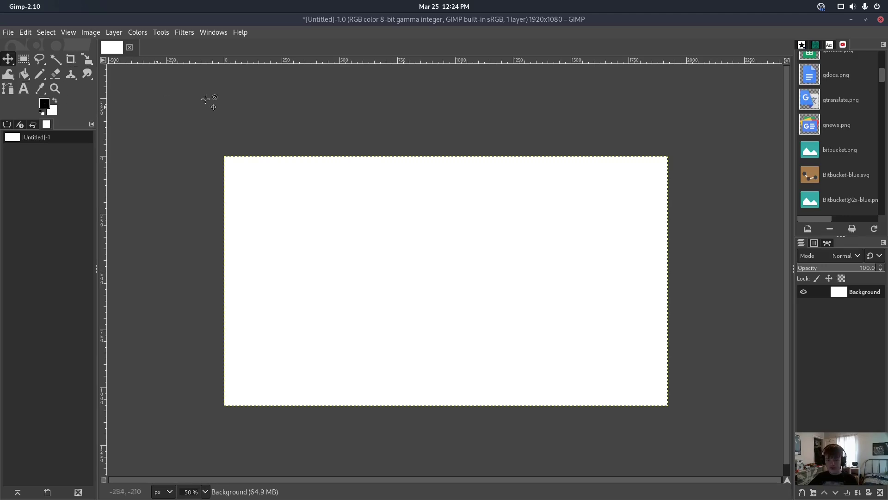
# Step: Restore the tool options and brushes panels and swap the FG/BG colours back and forth
pyautogui.click(803, 44)
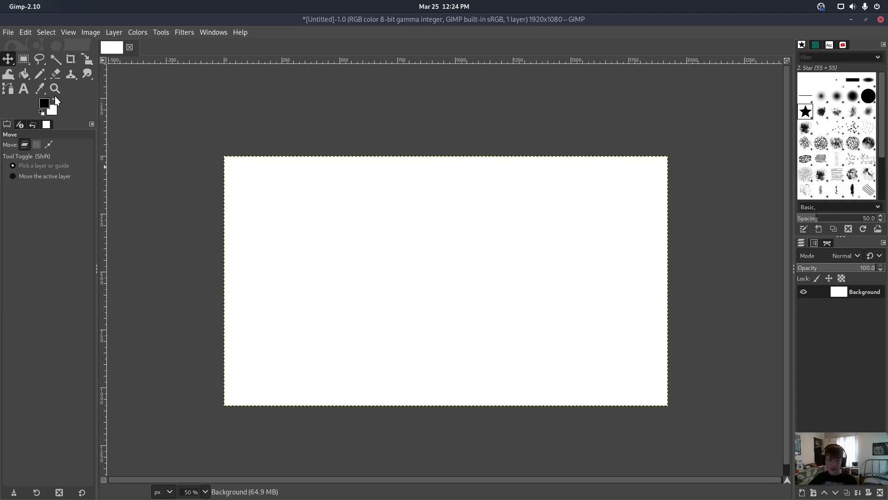
pyautogui.click(54, 100)
pyautogui.click(55, 101)
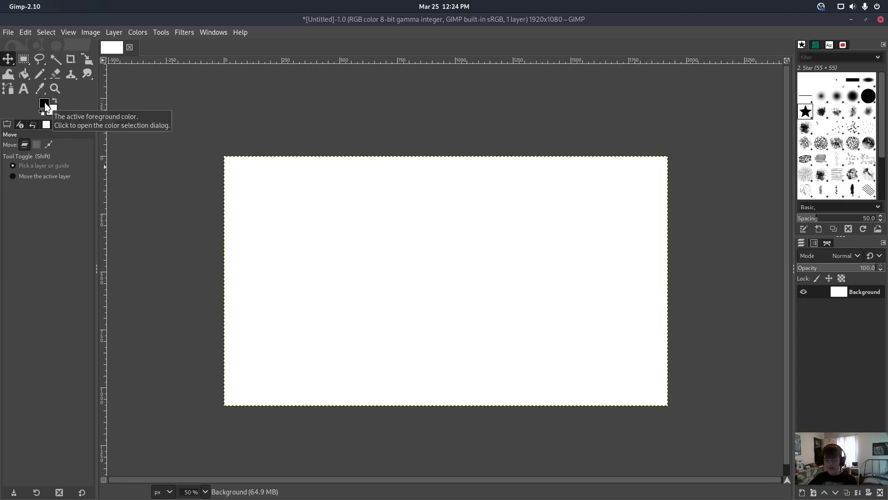
# Step: In the foreground colour dialog, try pure red and darken it with cyan in the CMYK selector
pyautogui.click(47, 107)
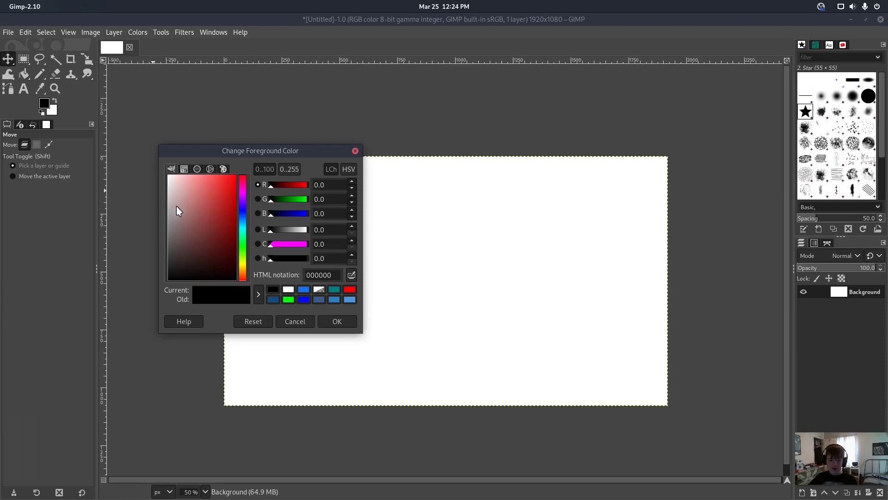
pyautogui.moveTo(177, 207); pyautogui.dragTo(259, 149)
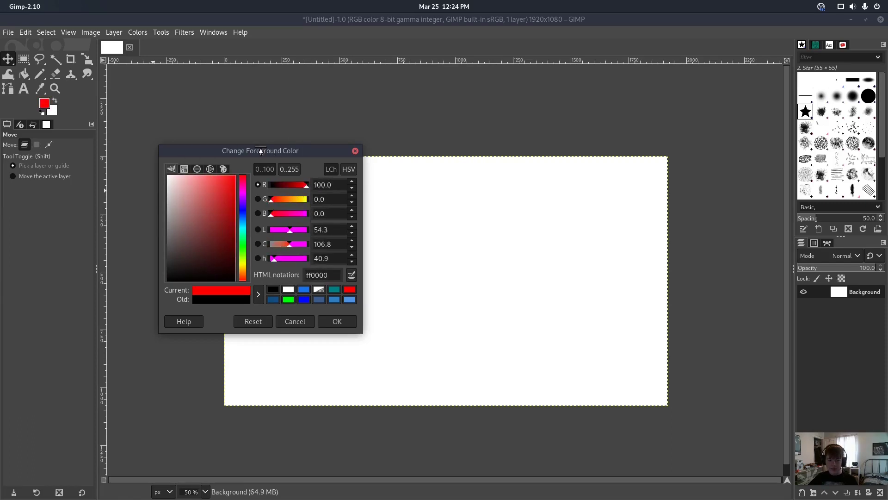
pyautogui.click(184, 169)
pyautogui.click(196, 169)
pyautogui.click(184, 168)
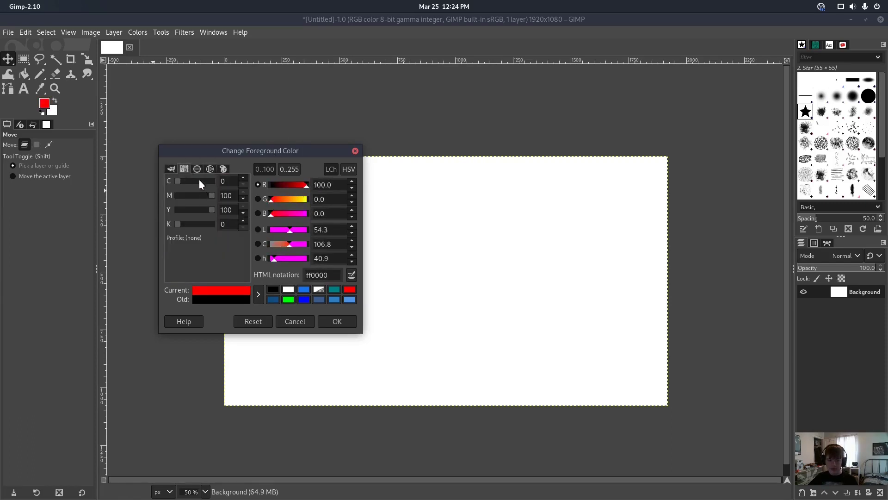
pyautogui.moveTo(199, 180)
pyautogui.mouseDown()
pyautogui.moveTo(188, 190)
pyautogui.moveTo(191, 235)
pyautogui.moveTo(199, 246)
pyautogui.moveTo(196, 179)
pyautogui.moveTo(207, 228)
pyautogui.moveTo(231, 276)
pyautogui.mouseUp()
# Step: Try the watercolour and wheel selectors, pick pink ff007b, then cancel to keep black
pyautogui.click(196, 168)
pyautogui.click(209, 168)
pyautogui.click(196, 168)
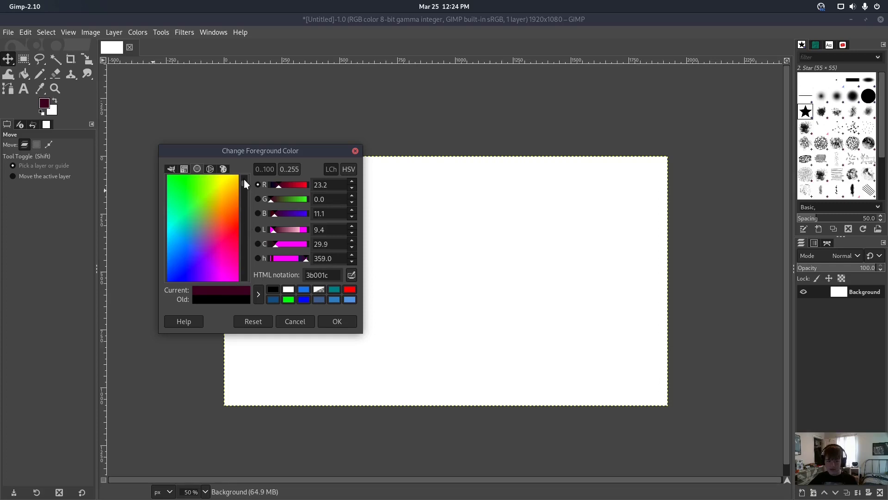
pyautogui.click(171, 168)
pyautogui.moveTo(204, 194)
pyautogui.mouseDown()
pyautogui.moveTo(232, 180)
pyautogui.moveTo(254, 129)
pyautogui.moveTo(215, 198)
pyautogui.moveTo(250, 145)
pyautogui.moveTo(274, 168)
pyautogui.mouseUp()
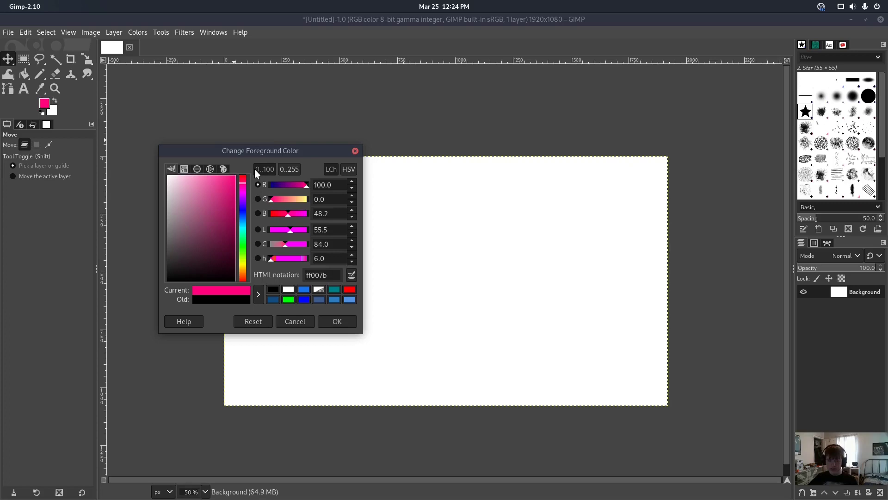
pyautogui.doubleClick(324, 275)
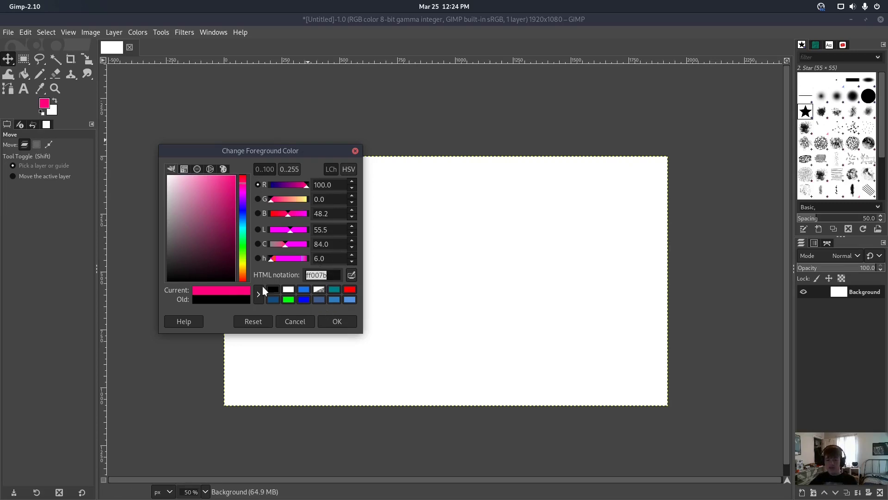
pyautogui.press('Escape')
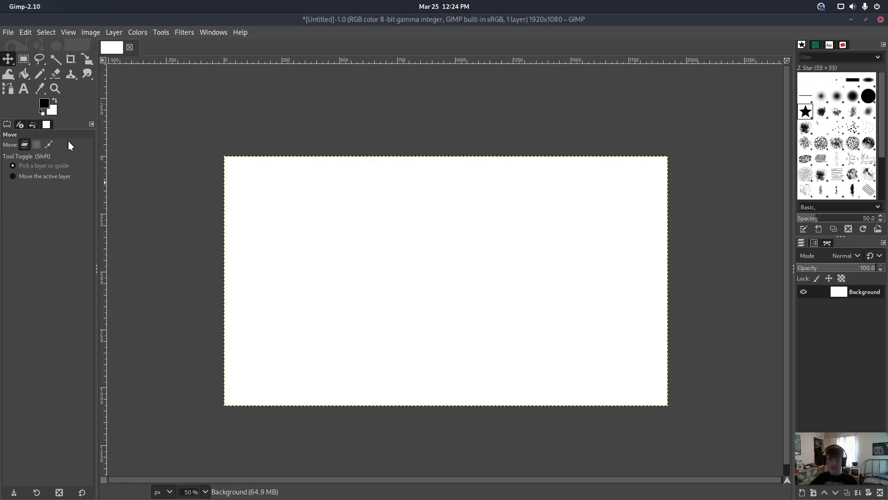
# Step: Try a near-black background colour, cancel it, then swap the foreground and background colours
pyautogui.click(51, 113)
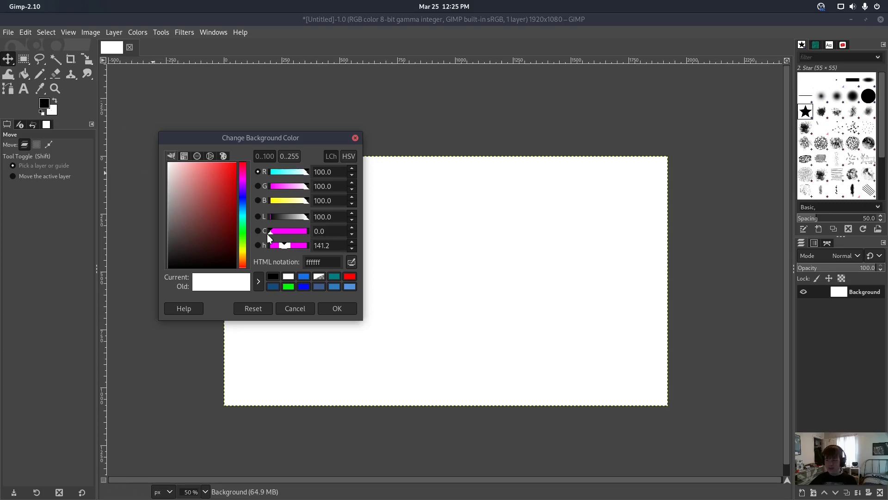
pyautogui.moveTo(217, 180); pyautogui.dragTo(241, 278)
pyautogui.click(296, 309)
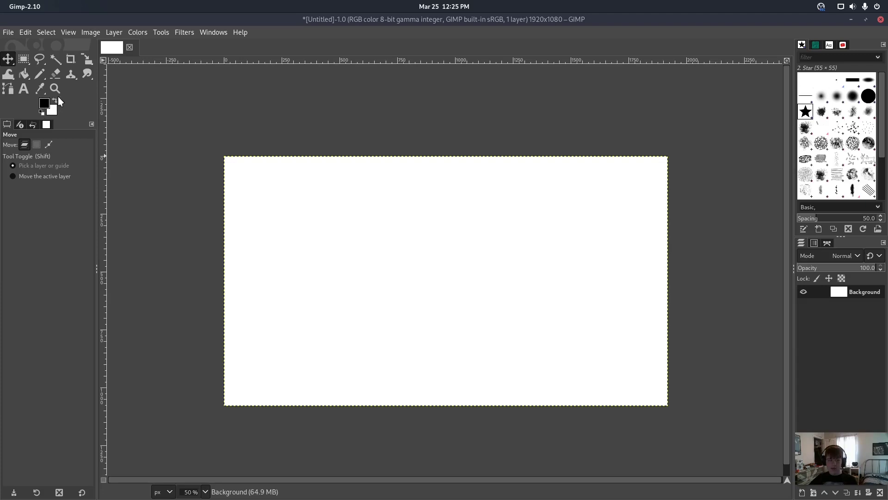
pyautogui.click(55, 101)
pyautogui.click(55, 100)
# Step: Set the foreground colour to pure red ff0000
pyautogui.click(44, 102)
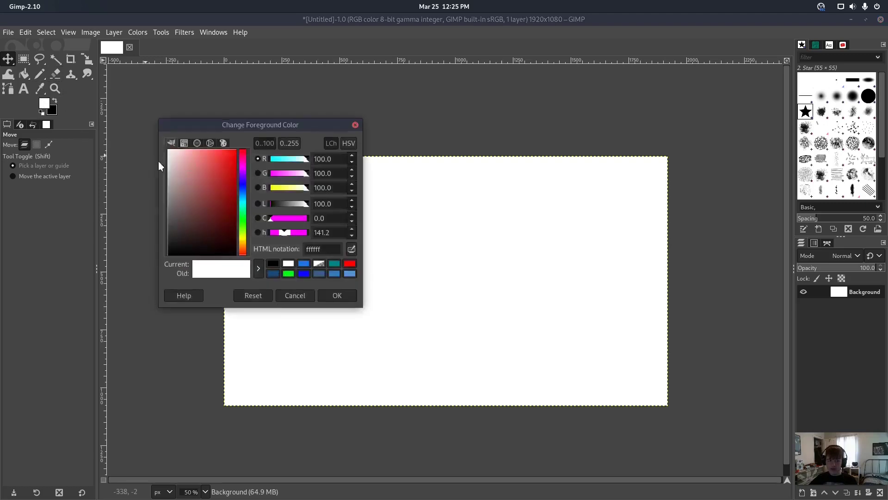
pyautogui.click(241, 194)
pyautogui.click(334, 290)
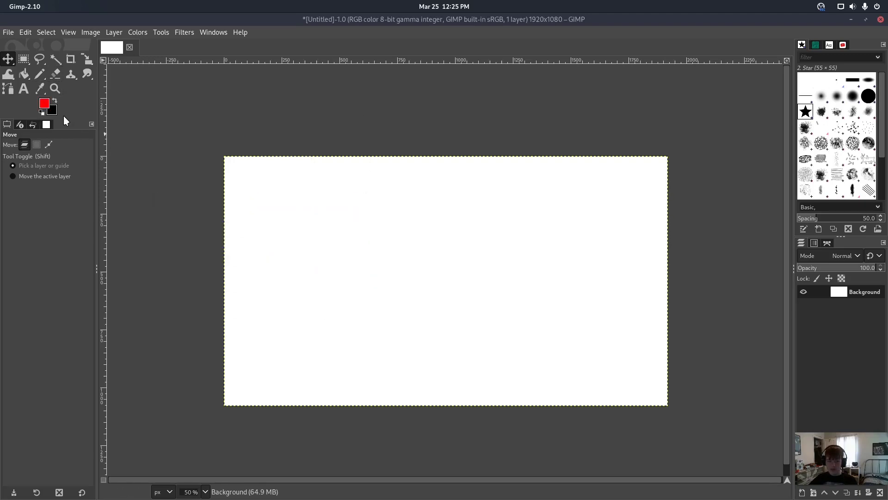
# Step: Set the background colour to a magenta shade
pyautogui.click(53, 111)
pyautogui.click(243, 155)
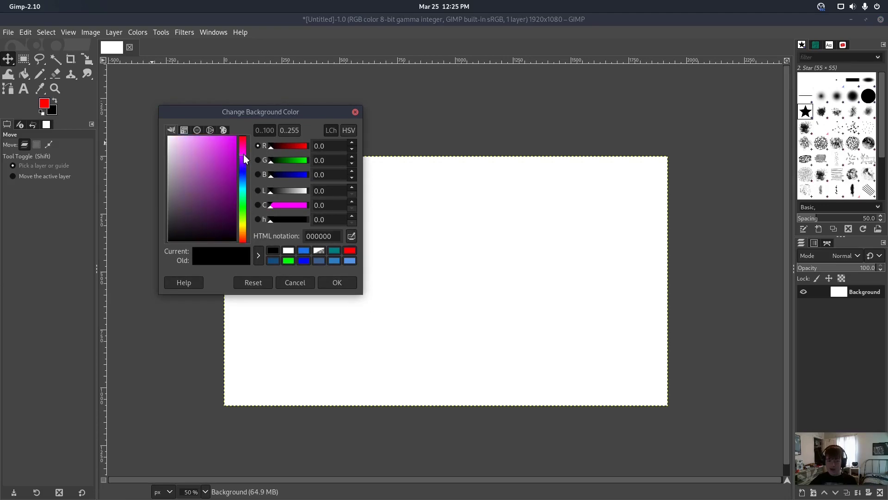
pyautogui.click(285, 203)
pyautogui.click(325, 280)
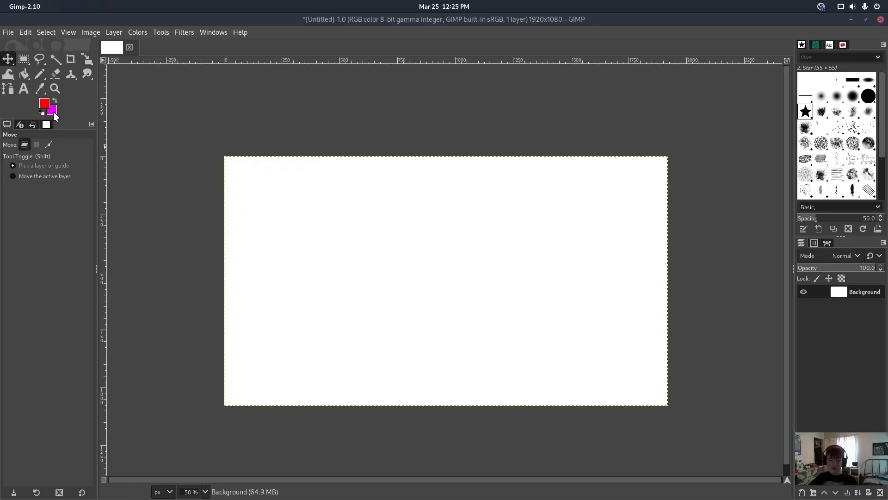